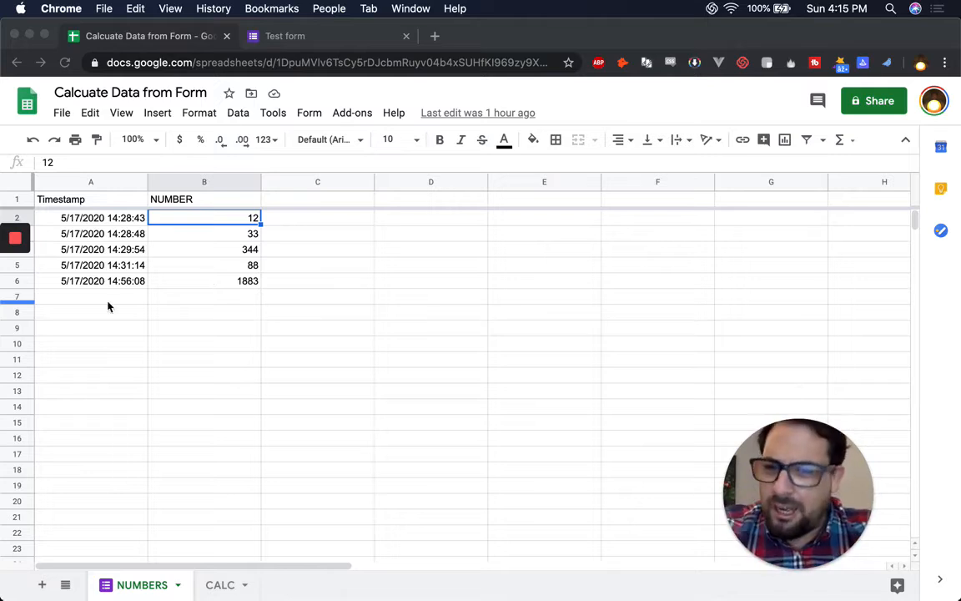
# Examine the formulas on the CALC sheet in E3, A1 and H1, and compare them with the response data on the NUMBERS sheet.
pyautogui.click(220, 586)
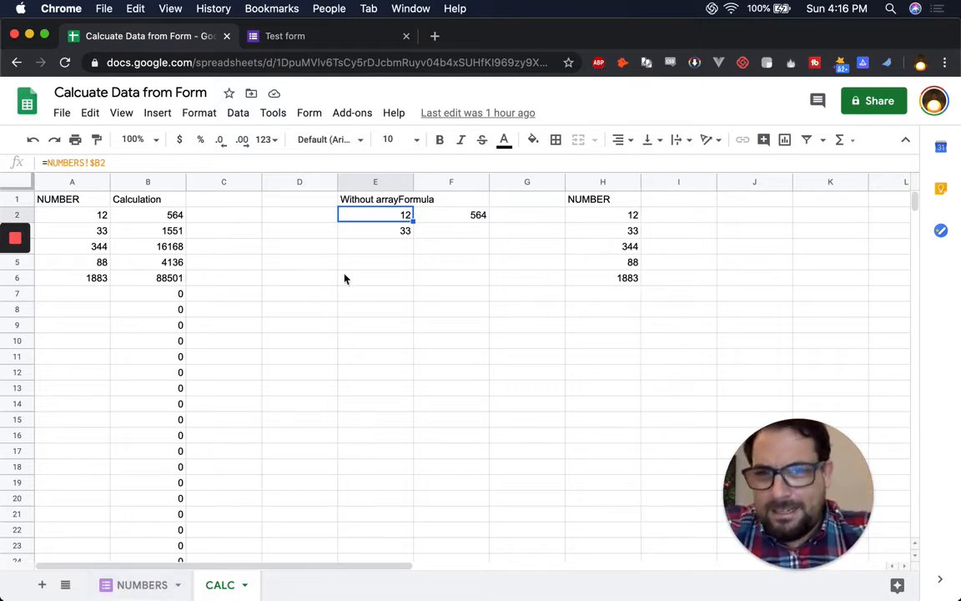
pyautogui.click(398, 233)
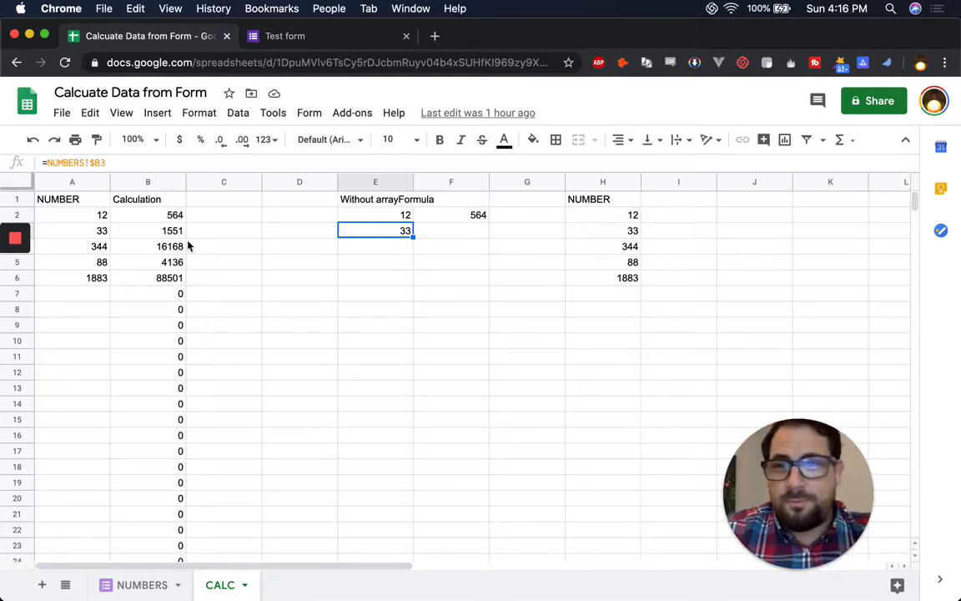
pyautogui.click(85, 205)
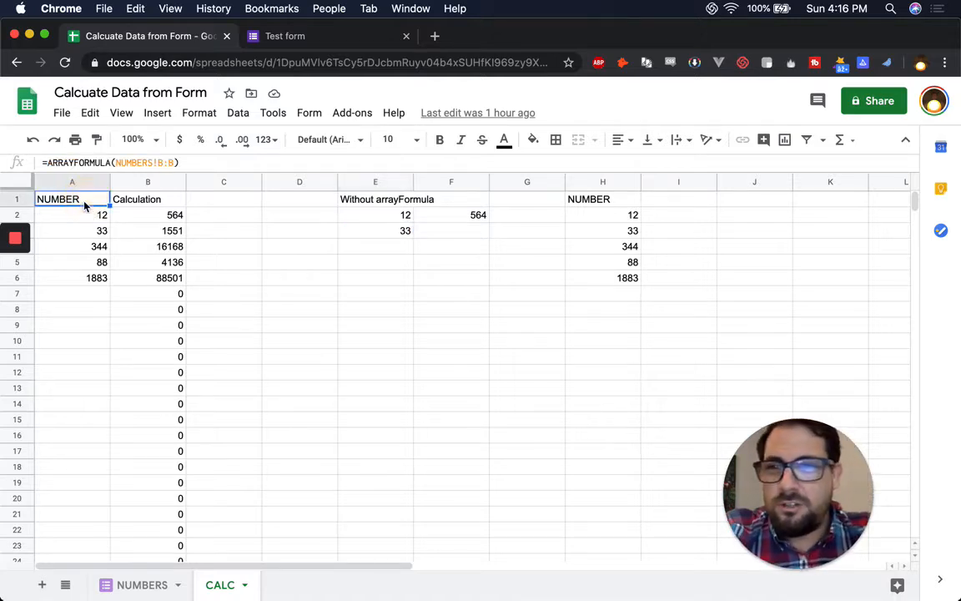
pyautogui.click(180, 163)
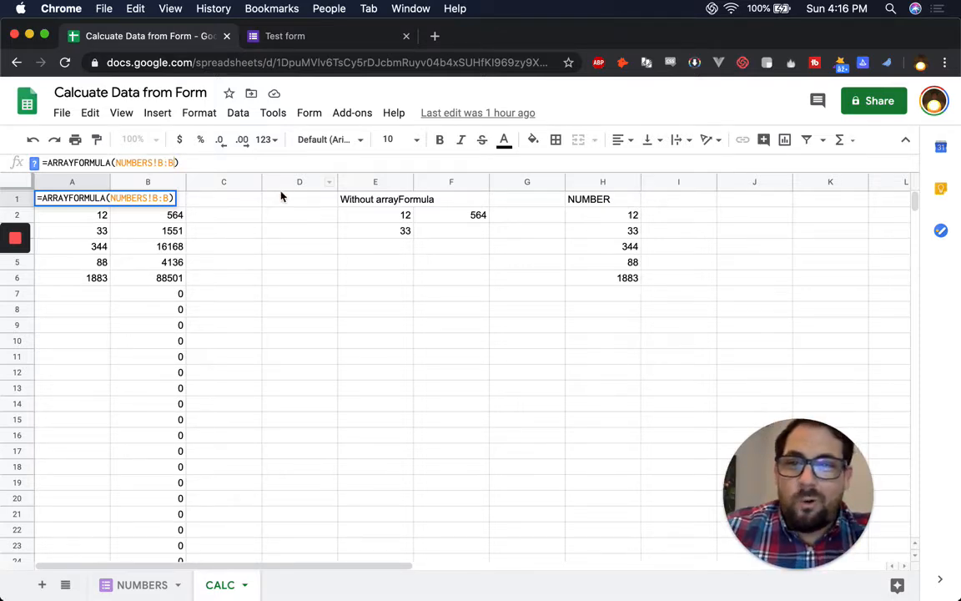
pyautogui.click(542, 198)
pyautogui.click(594, 214)
pyautogui.click(602, 198)
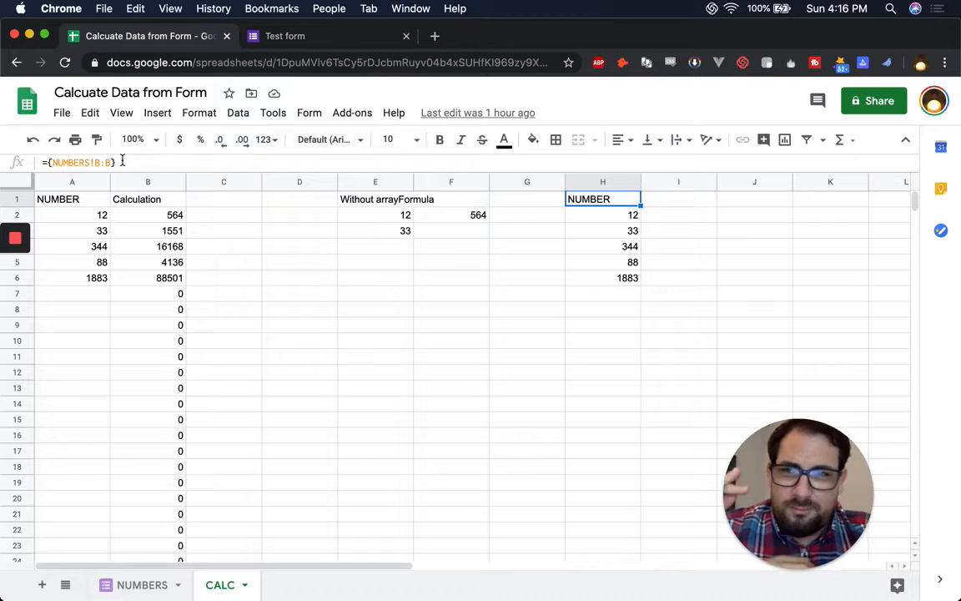
pyautogui.click(141, 584)
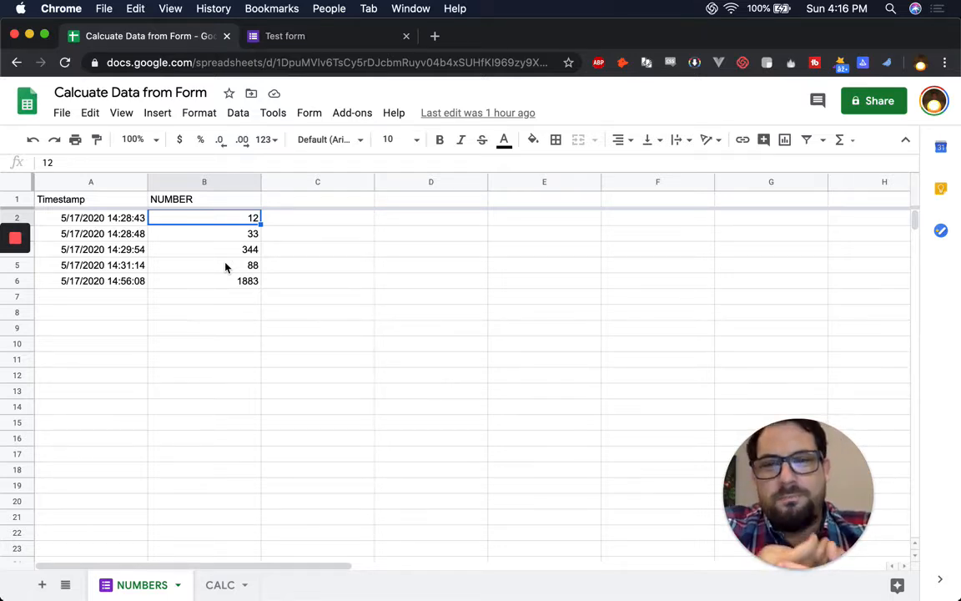
pyautogui.click(219, 585)
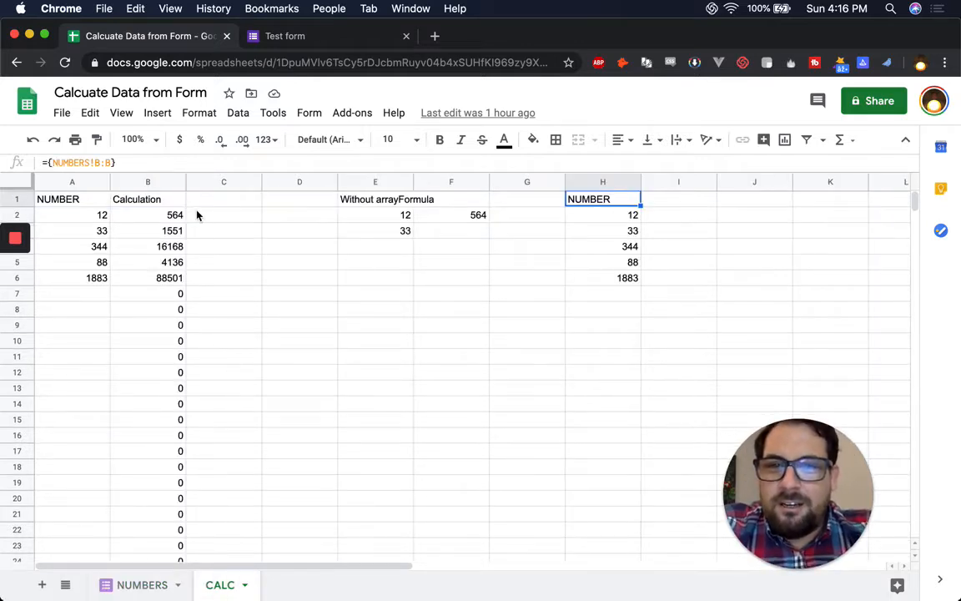
# Examine the individual cell references under "Without arrayFormula" on the CALC sheet, from E2 down to E6.
pyautogui.click(390, 219)
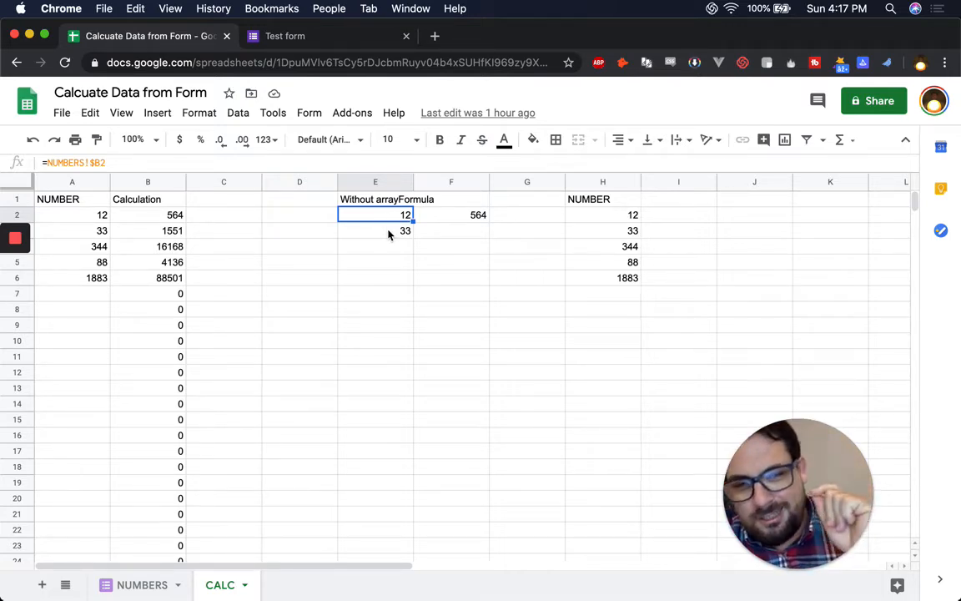
pyautogui.click(389, 234)
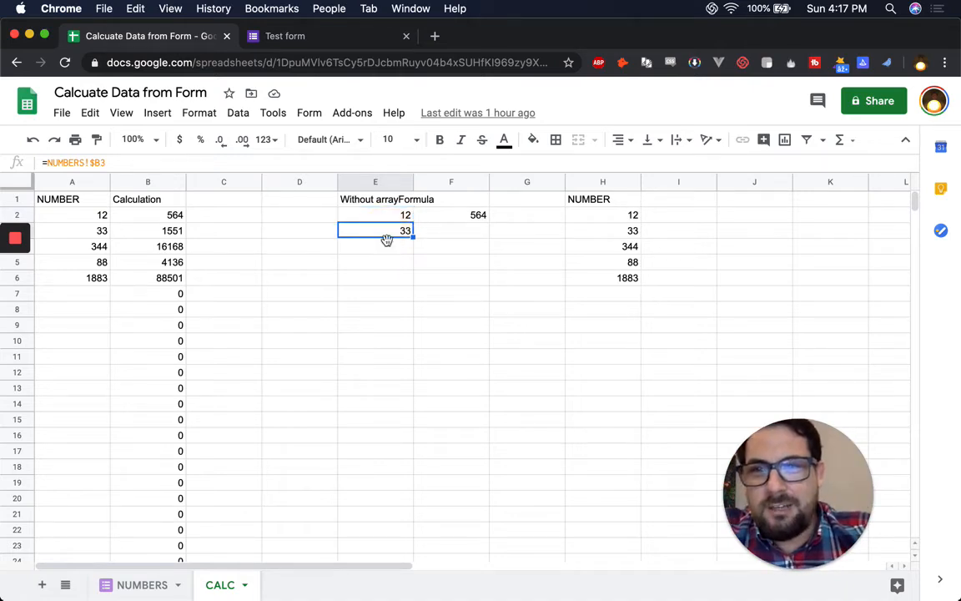
pyautogui.click(391, 247)
pyautogui.click(394, 265)
pyautogui.click(392, 281)
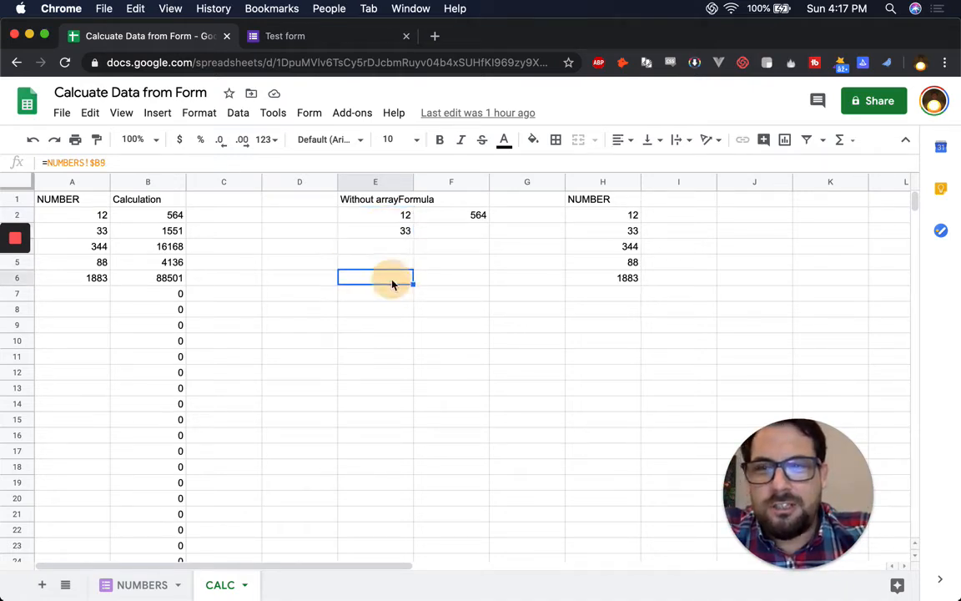
pyautogui.click(391, 245)
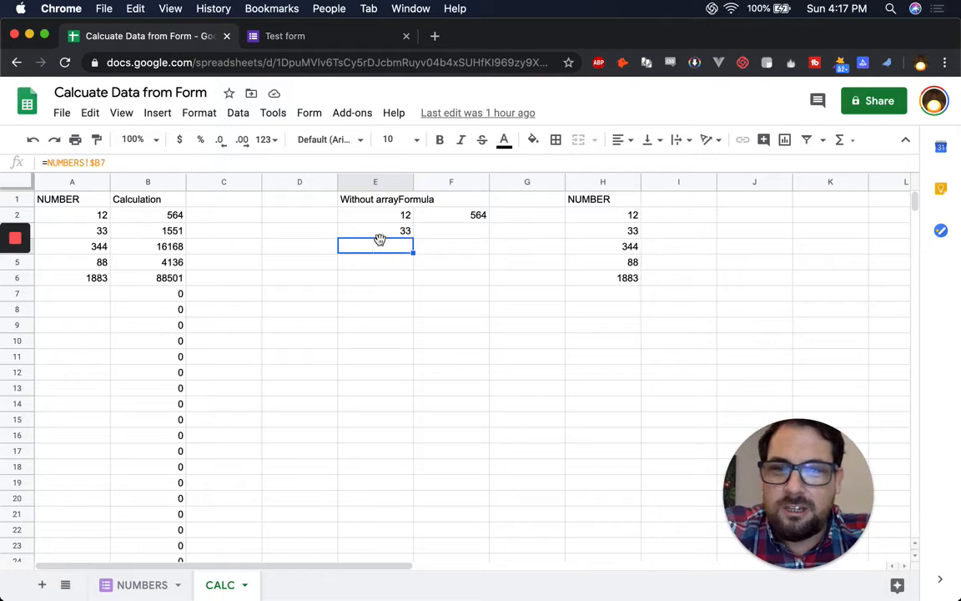
pyautogui.click(401, 218)
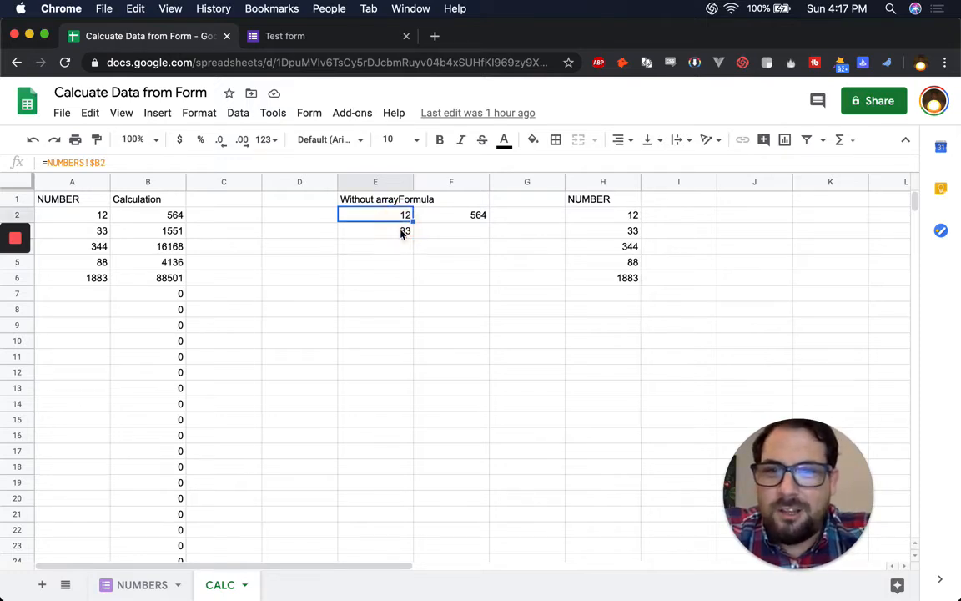
pyautogui.click(402, 232)
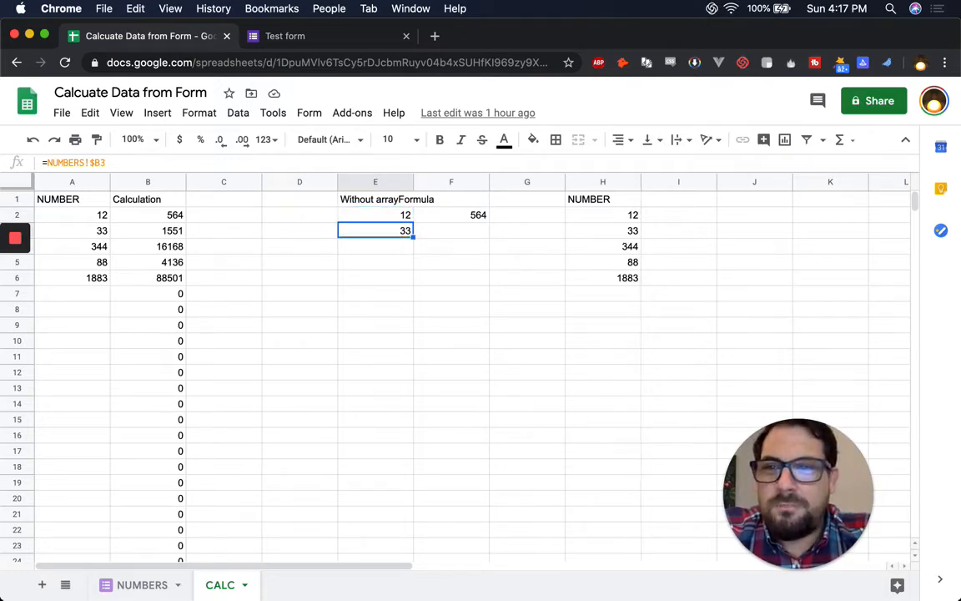
pyautogui.click(375, 246)
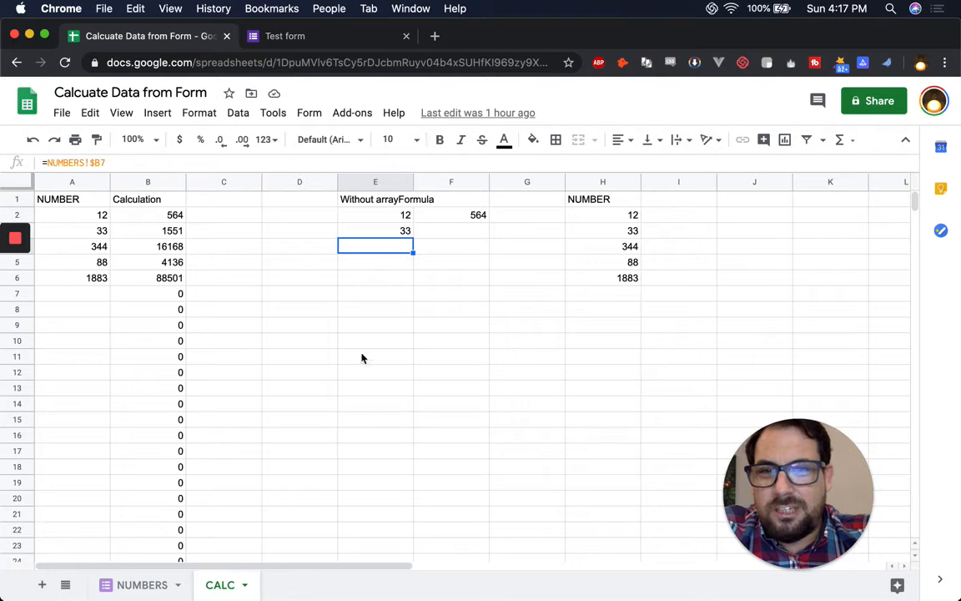
# Switch to Test form and submit another response with 124 as the NUMBER answer.
pyautogui.hotkey('ctrl', 'Tab')
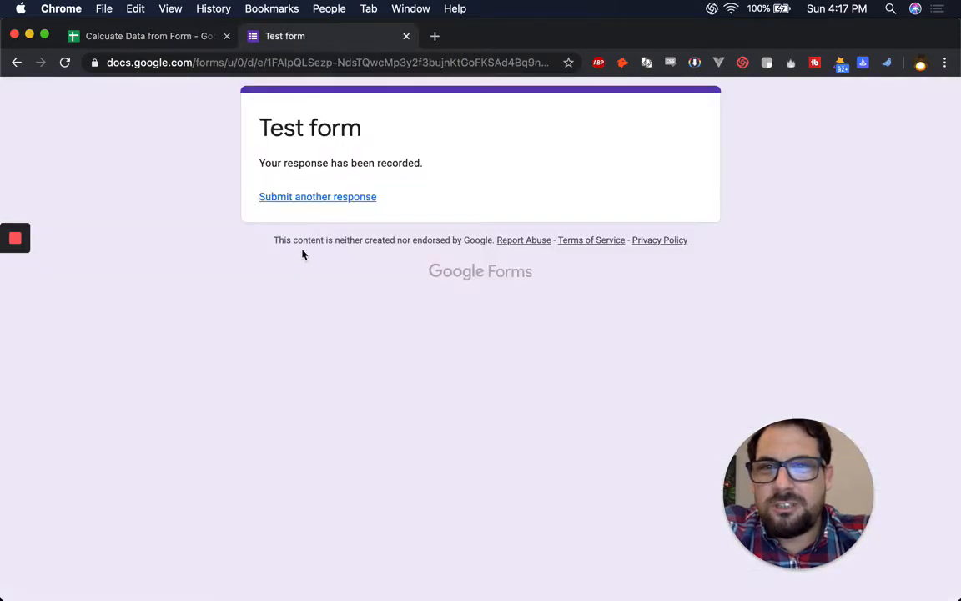
pyautogui.click(317, 200)
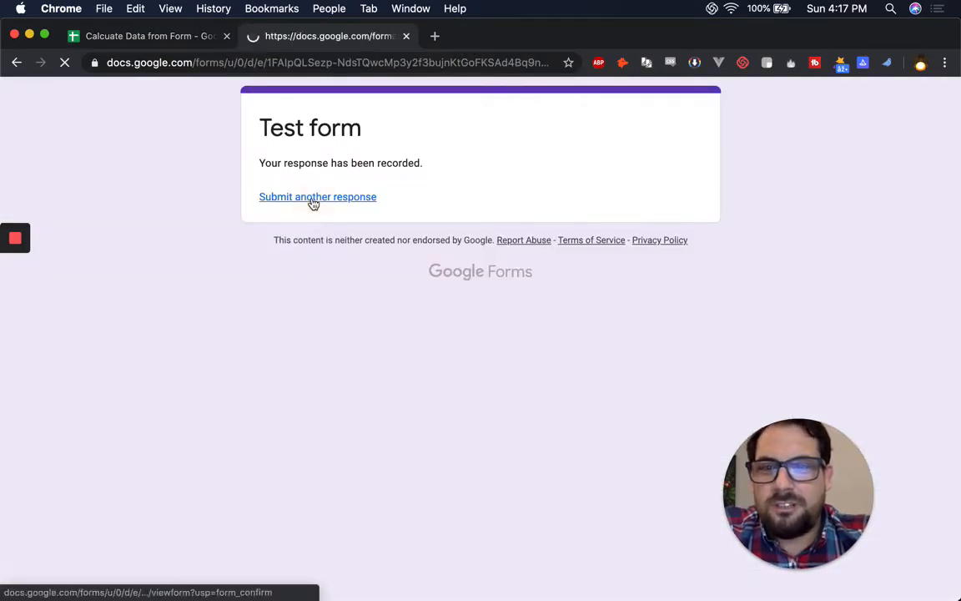
pyautogui.click(294, 236)
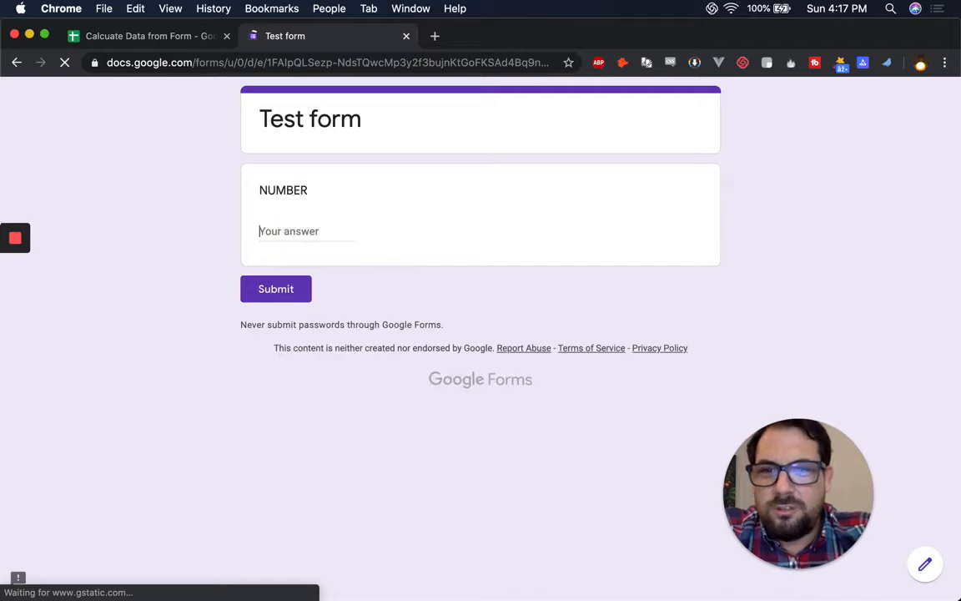
pyautogui.write('124')
pyautogui.click(282, 295)
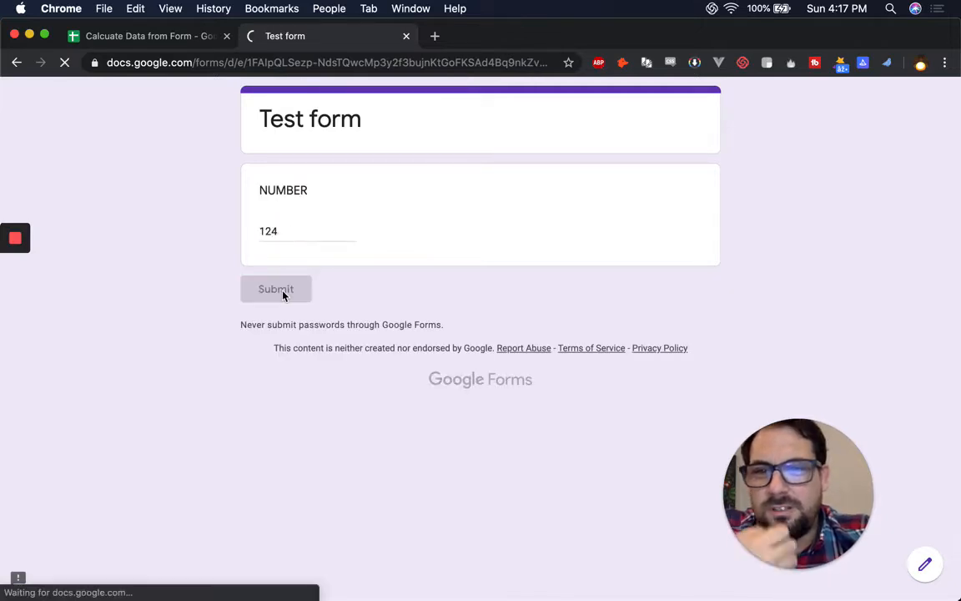
# Return to the spreadsheet and check how the new response appears on NUMBERS and in the array and single-cell formulas on CALC.
pyautogui.click(178, 40)
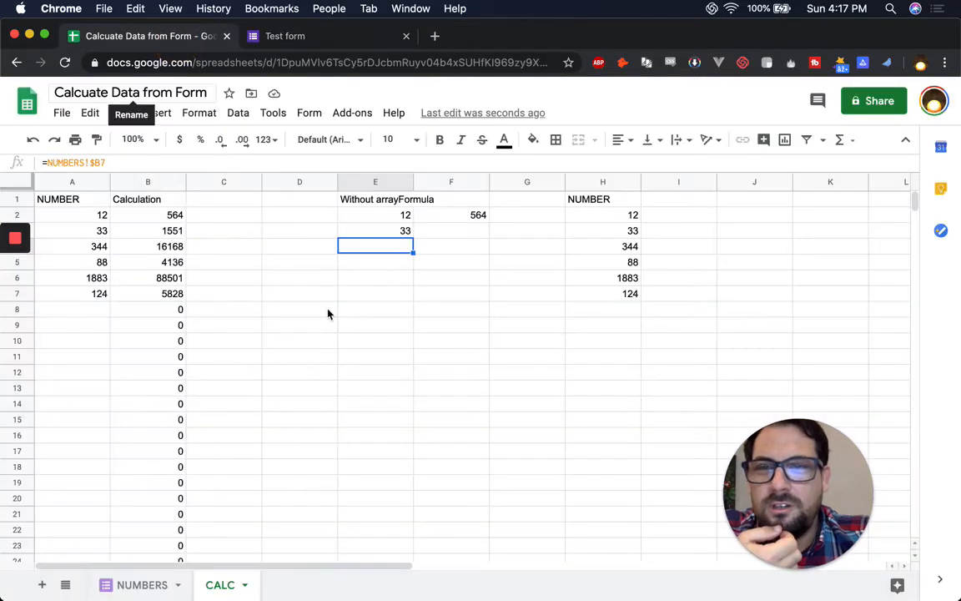
pyautogui.click(141, 591)
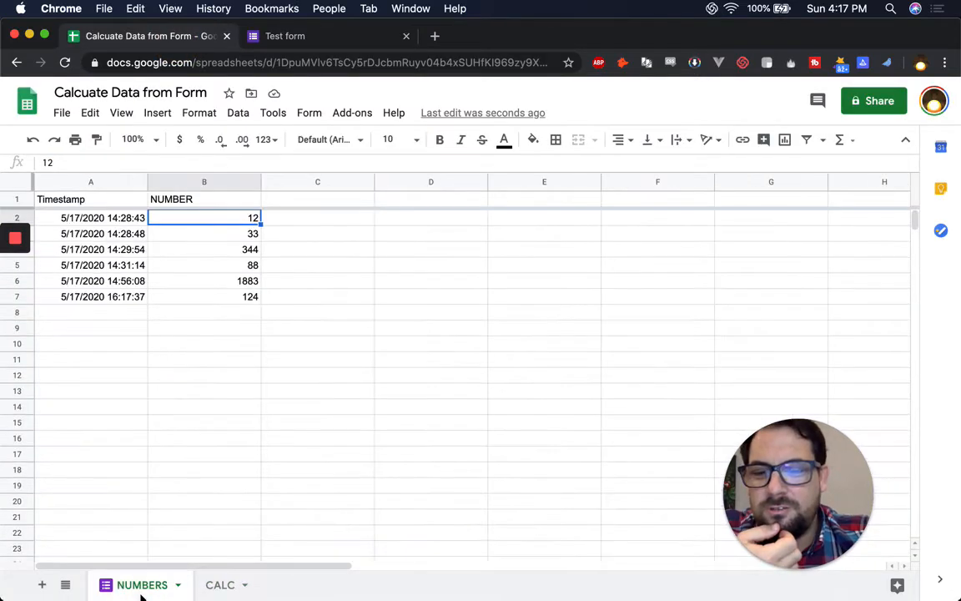
pyautogui.click(222, 586)
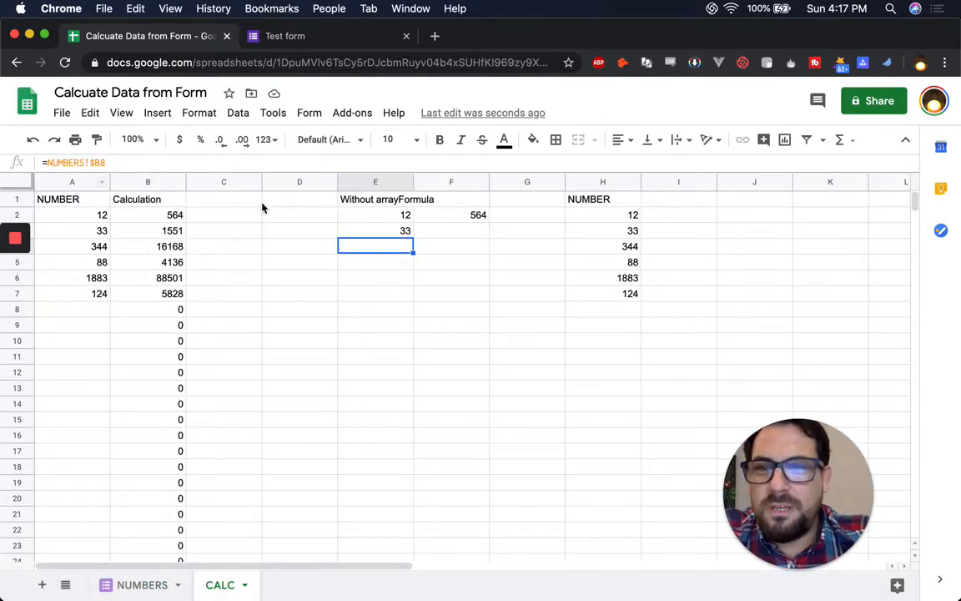
pyautogui.click(57, 197)
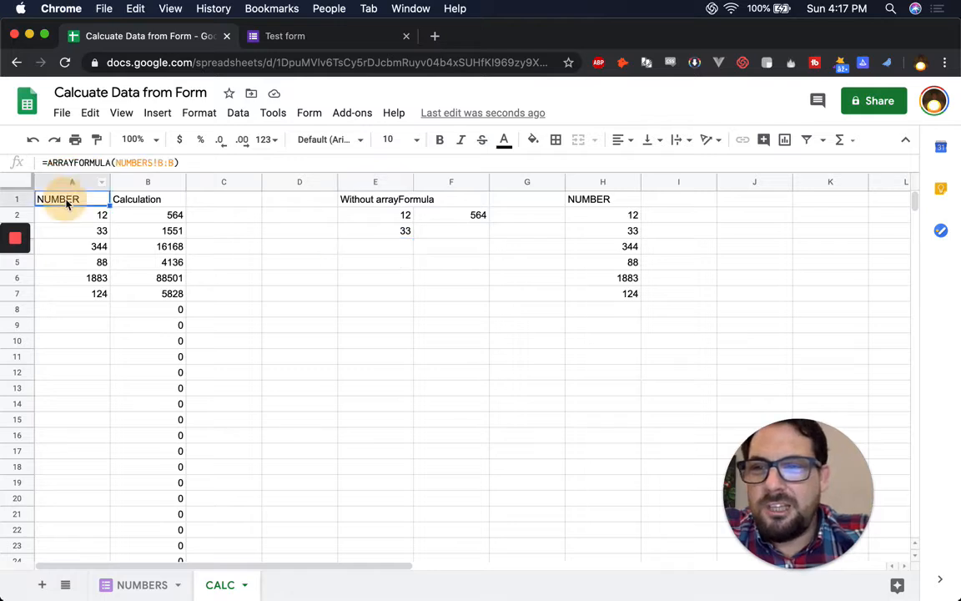
pyautogui.click(86, 294)
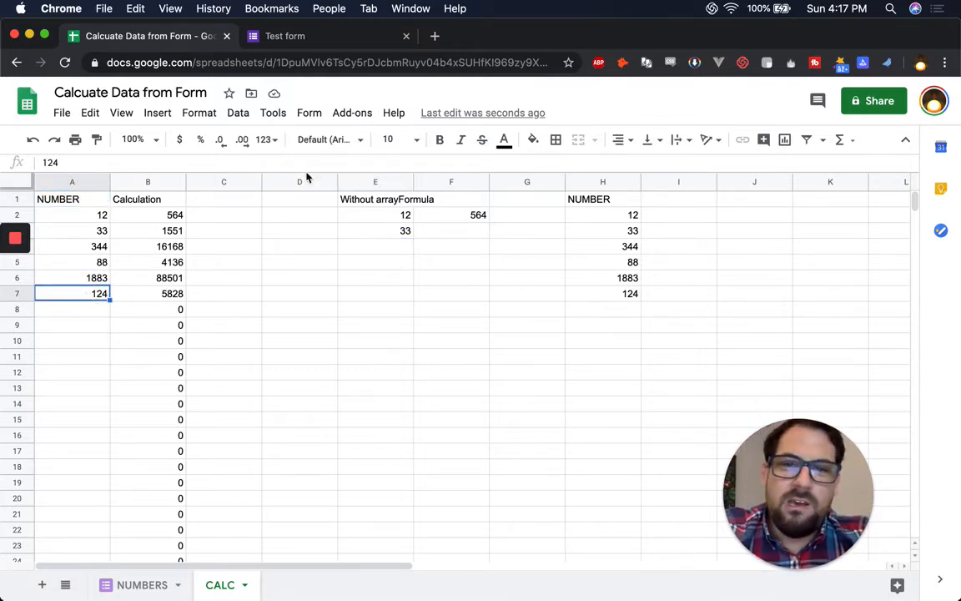
pyautogui.click(381, 261)
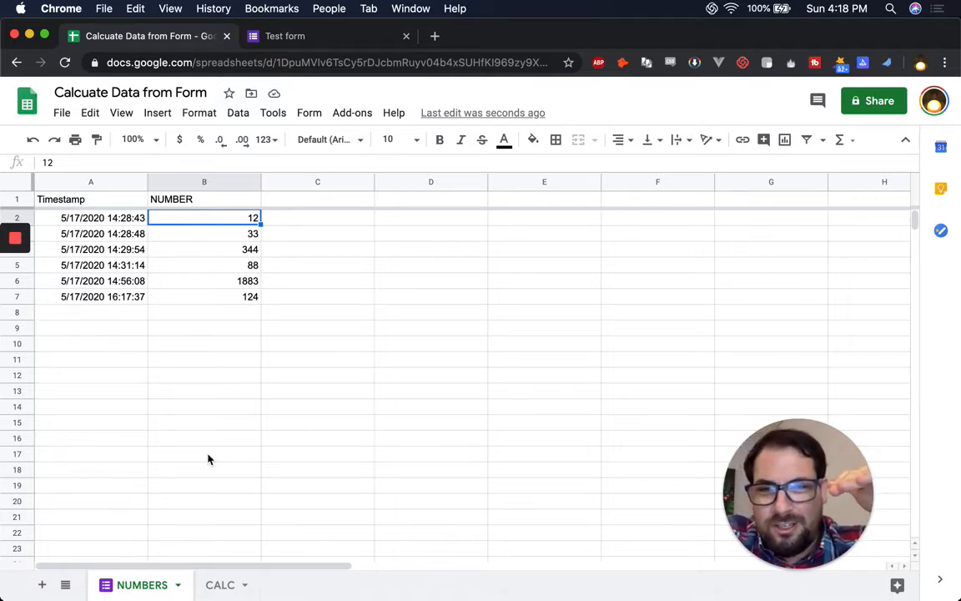
# Examine the Timestamp column on the NUMBERS sheet, from the recorded responses down to the sheet's last empty row.
pyautogui.click(74, 315)
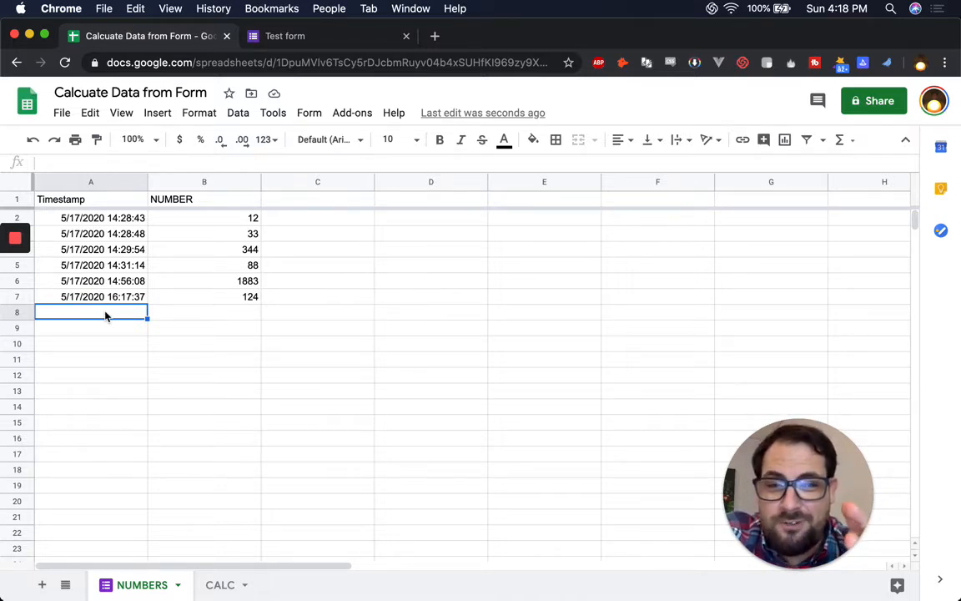
pyautogui.scroll(-5, 105, 315)
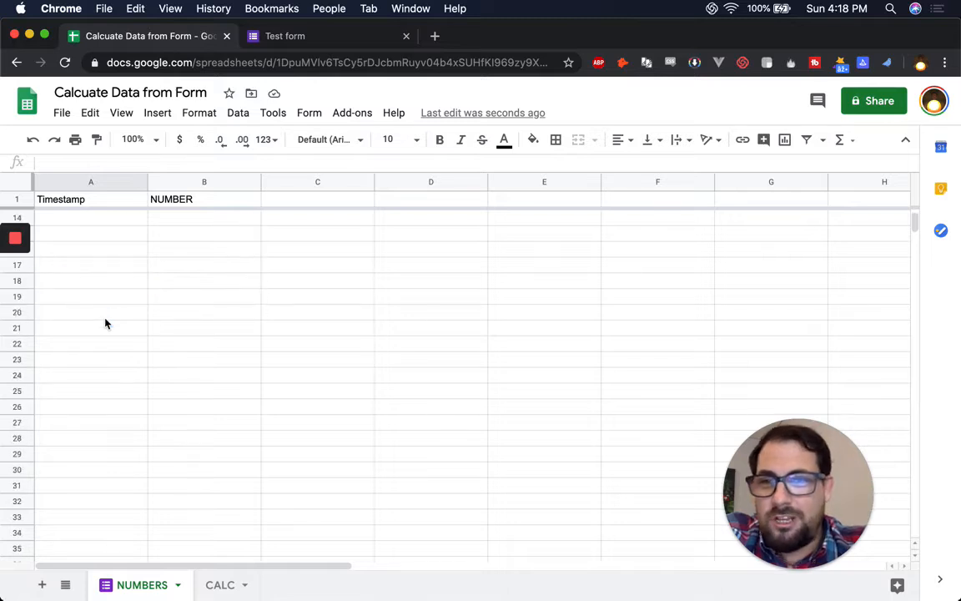
pyautogui.click(105, 317)
pyautogui.press('super+Down')
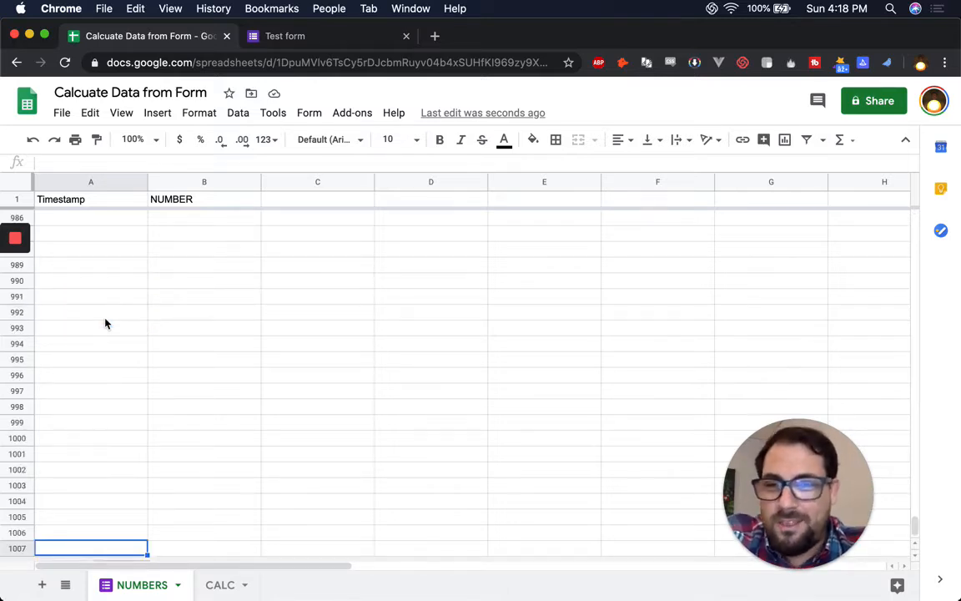
pyautogui.press('super+Up')
pyautogui.press('Up')
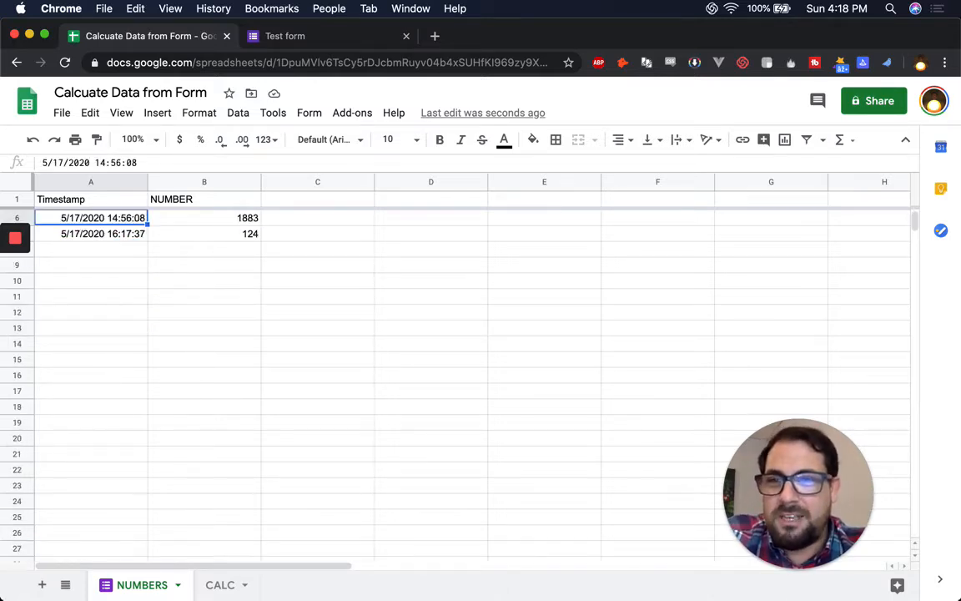
pyautogui.press('Up')
pyautogui.press('Up')
pyautogui.press('Up')
pyautogui.press('Up')
pyautogui.press('Up')
pyautogui.press('Down')
pyautogui.press('Down')
pyautogui.press('Down')
pyautogui.press('Down')
pyautogui.press('Down')
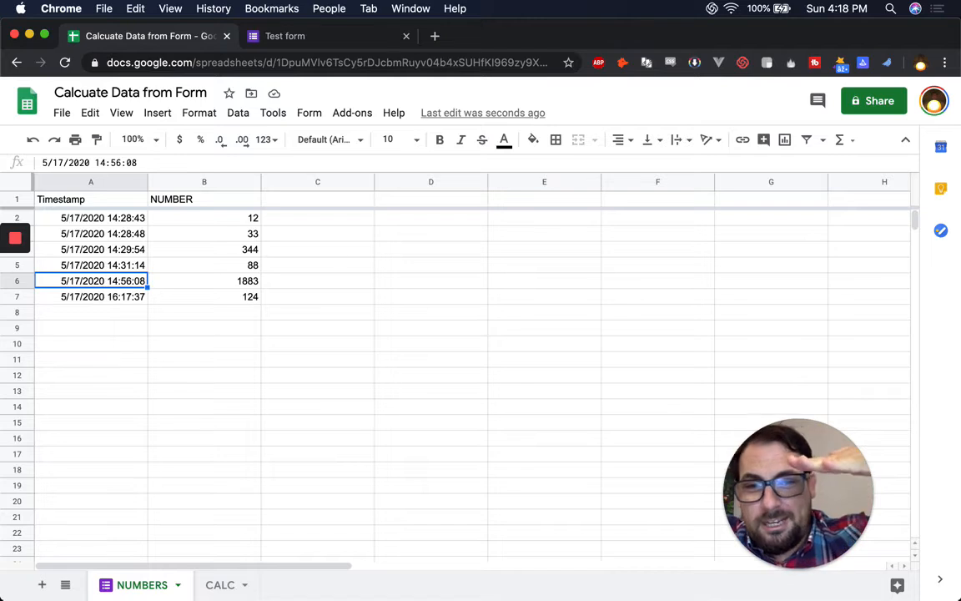
pyautogui.click(123, 391)
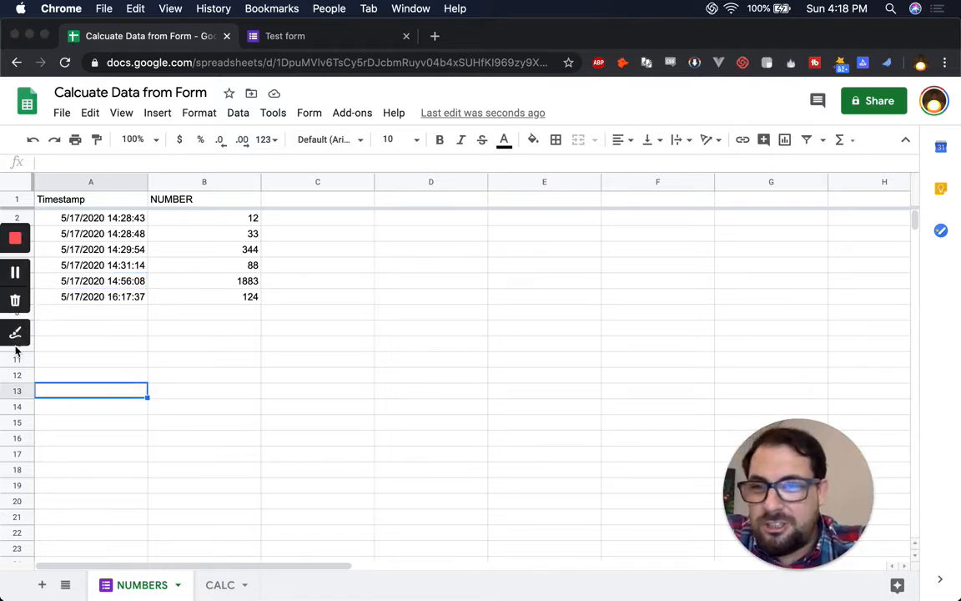
pyautogui.click(16, 349)
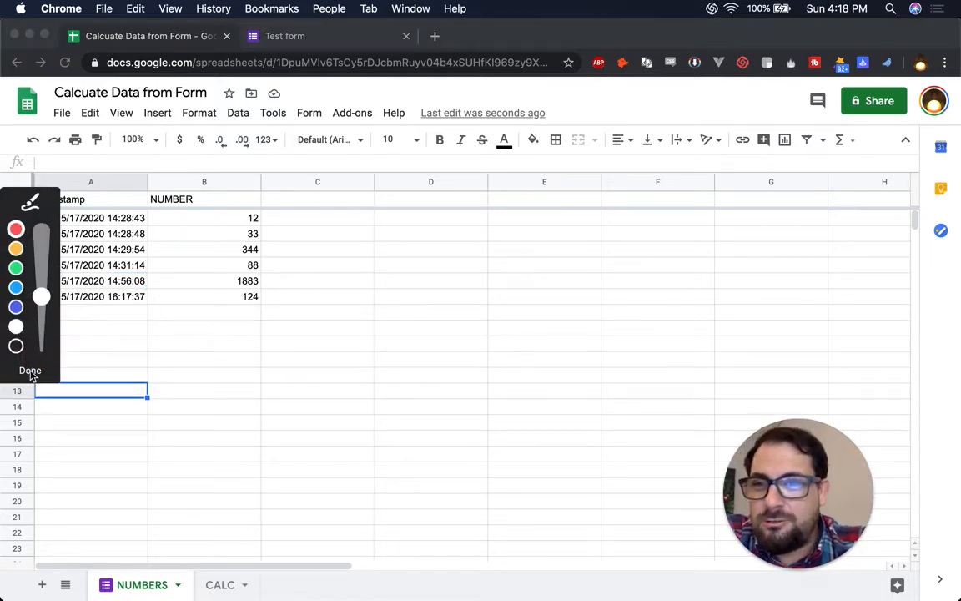
pyautogui.click(30, 371)
pyautogui.click(69, 287)
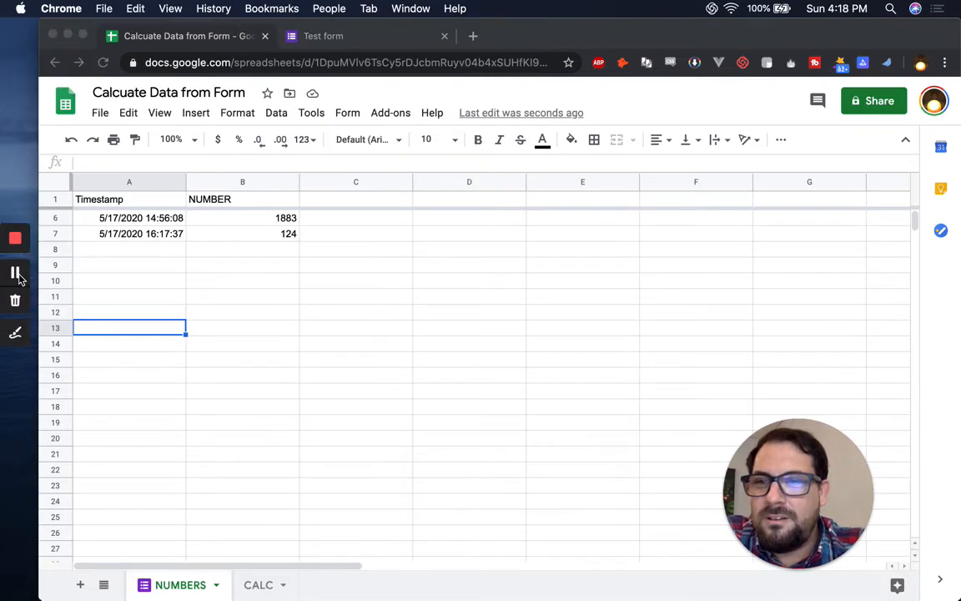
pyautogui.click(135, 302)
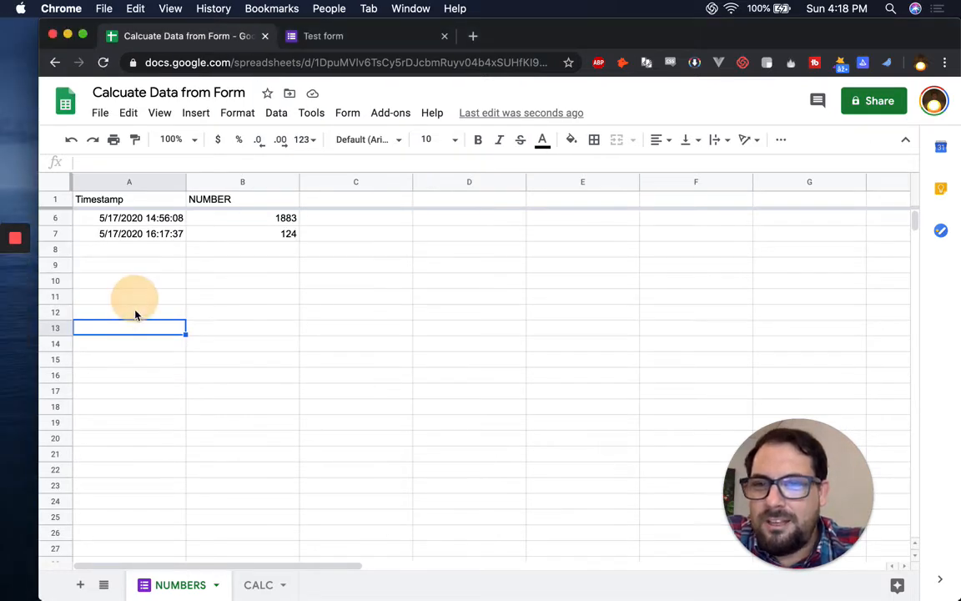
# Delete all the empty rows below the last response, rows 8 to 1007, on the NUMBERS sheet.
pyautogui.click(150, 249)
pyautogui.click(58, 249)
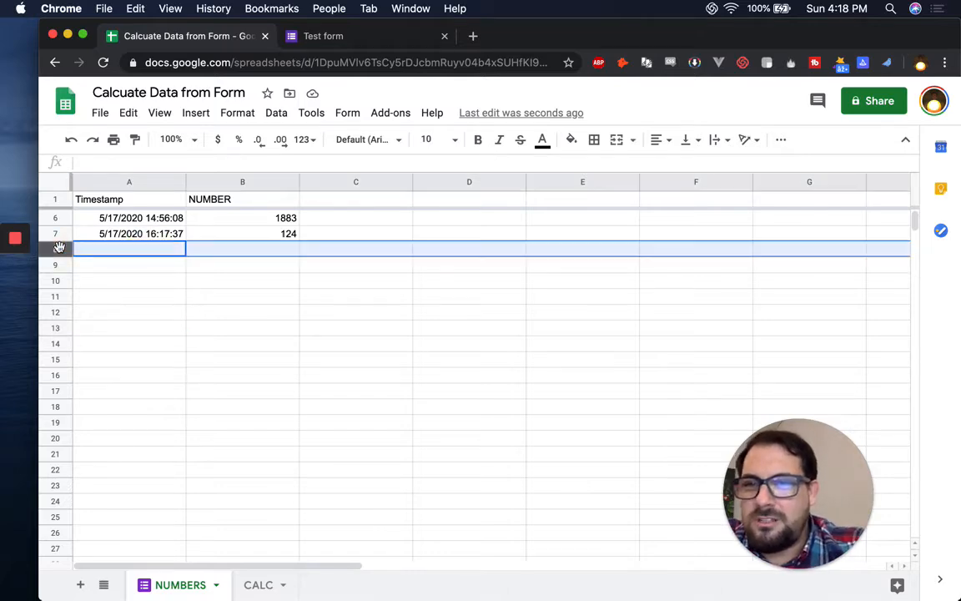
pyautogui.press('super+shift+Down')
pyautogui.rightClick(138, 325)
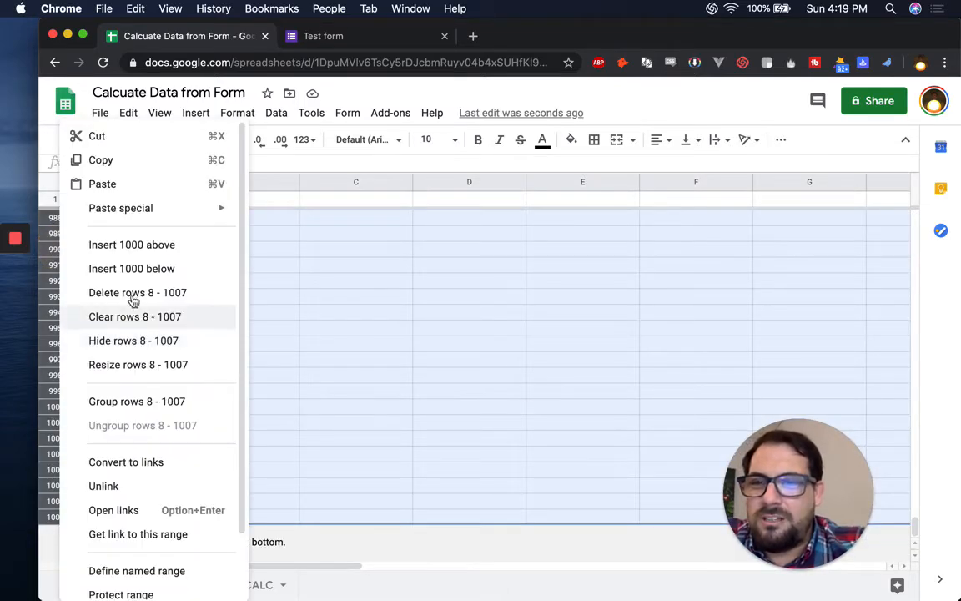
pyautogui.click(135, 294)
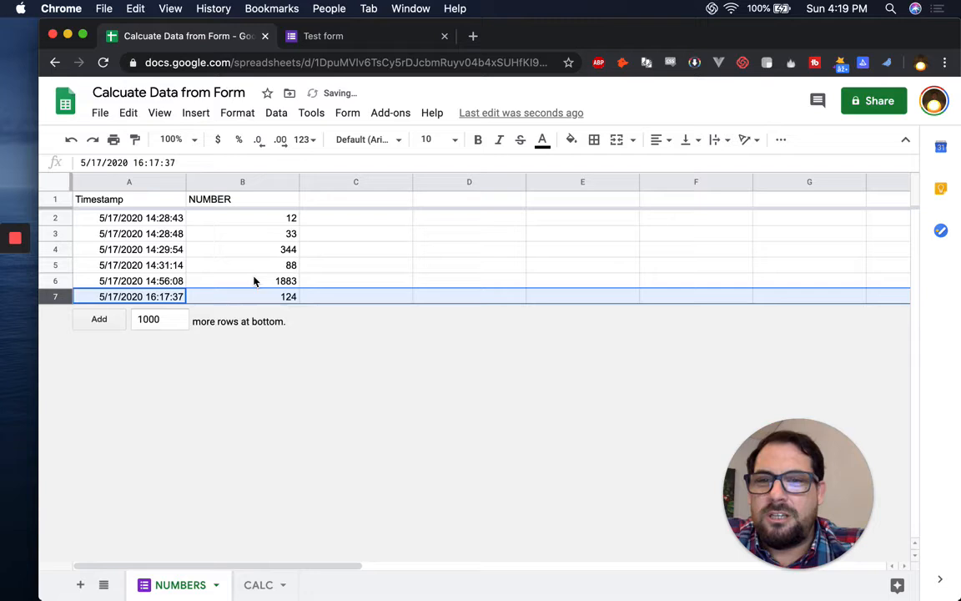
# Switch to Test form and submit another response with 4949 as the NUMBER answer.
pyautogui.click(329, 37)
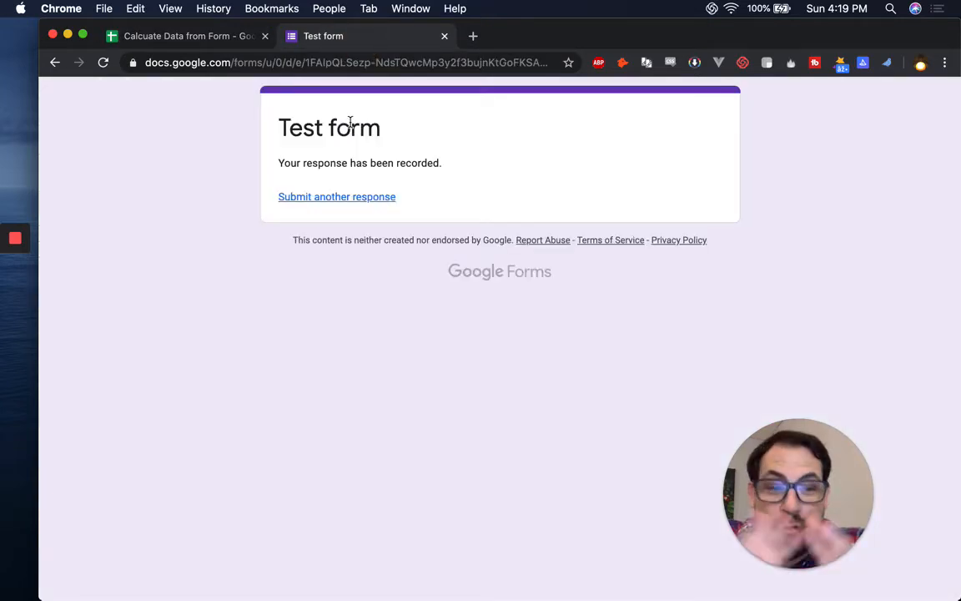
pyautogui.click(332, 198)
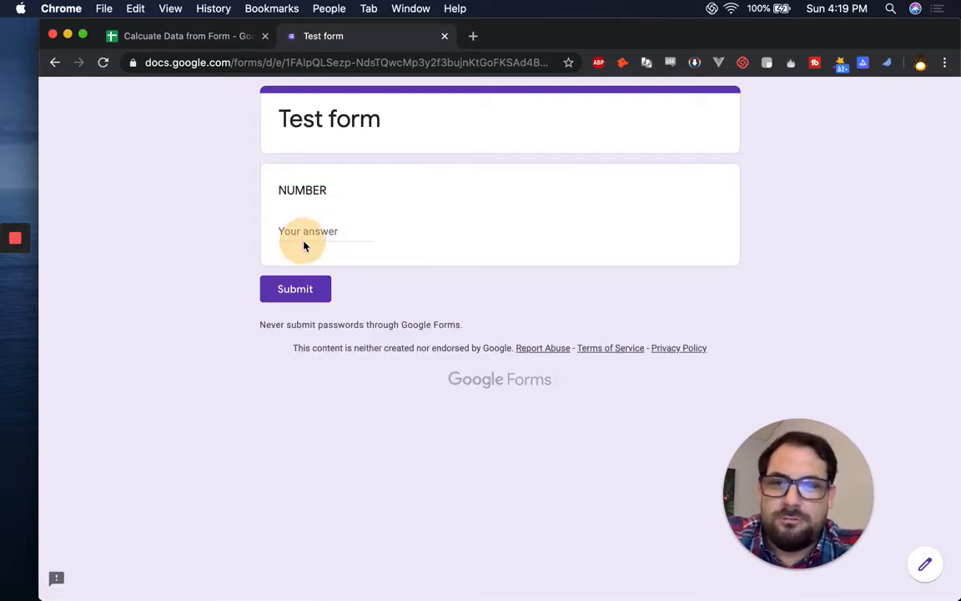
pyautogui.click(309, 229)
pyautogui.write('4949')
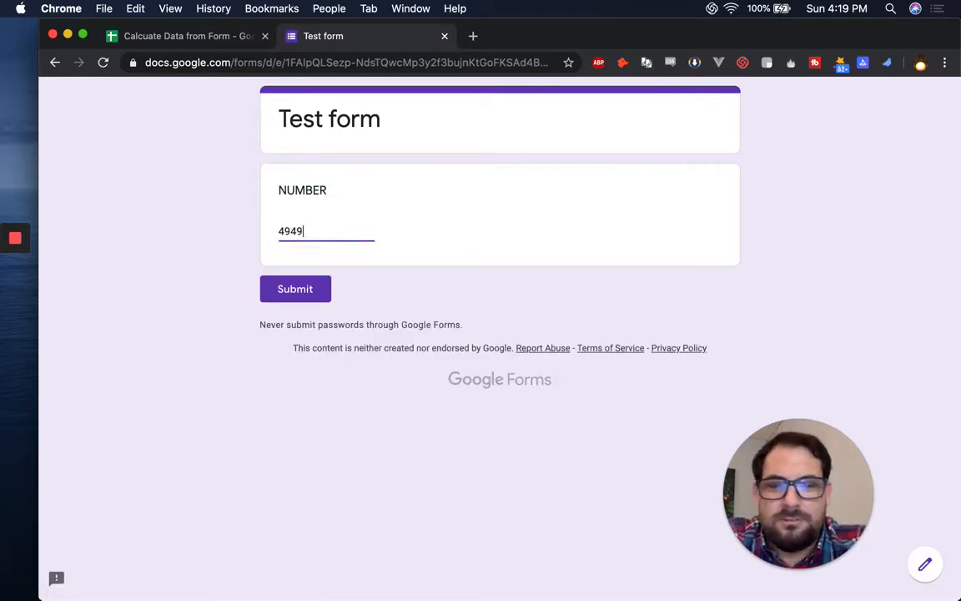
pyautogui.click(294, 287)
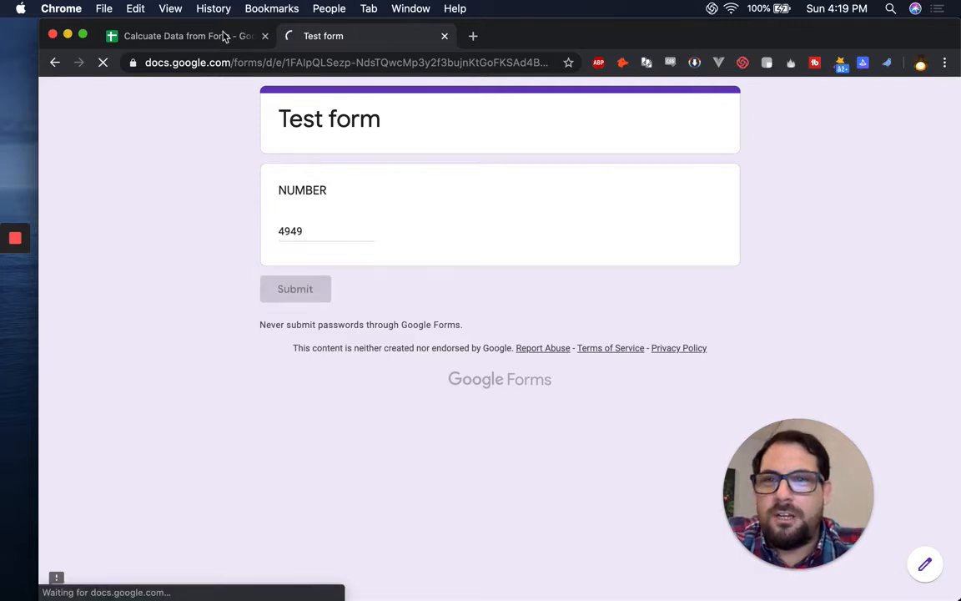
# Return to the spreadsheet, check the newest response on NUMBERS, and add 1000 more rows at the bottom.
pyautogui.click(224, 36)
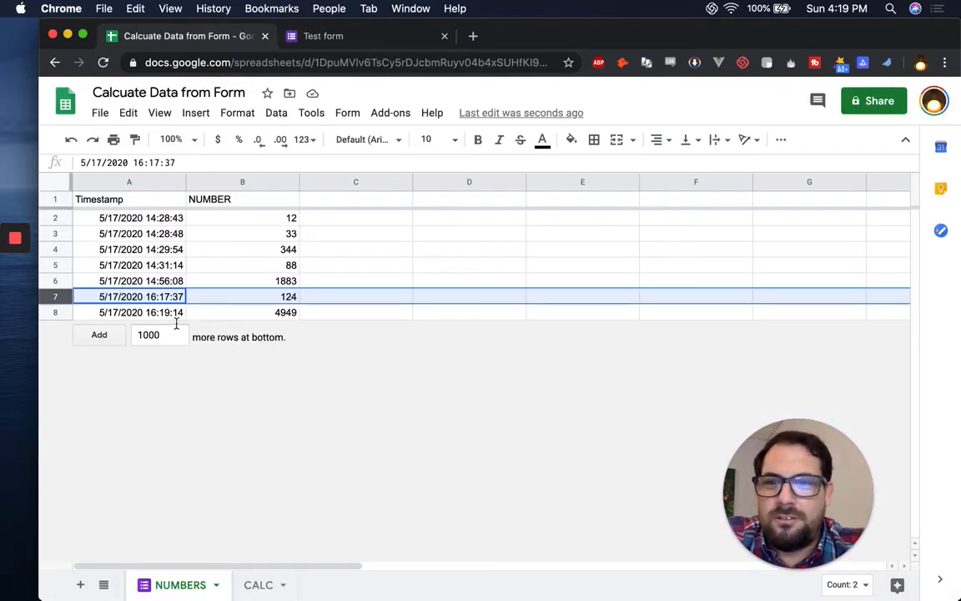
pyautogui.click(251, 314)
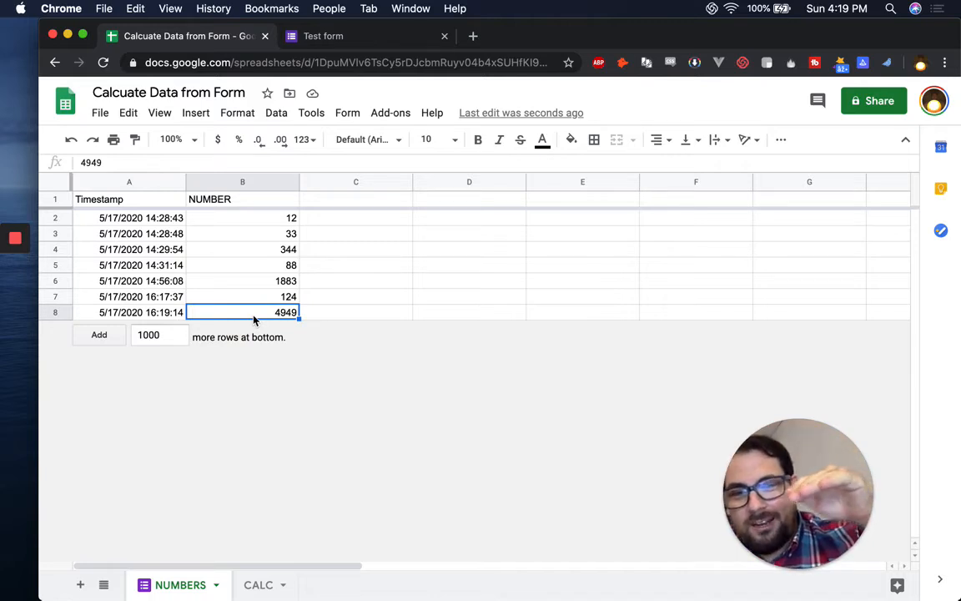
pyautogui.click(167, 334)
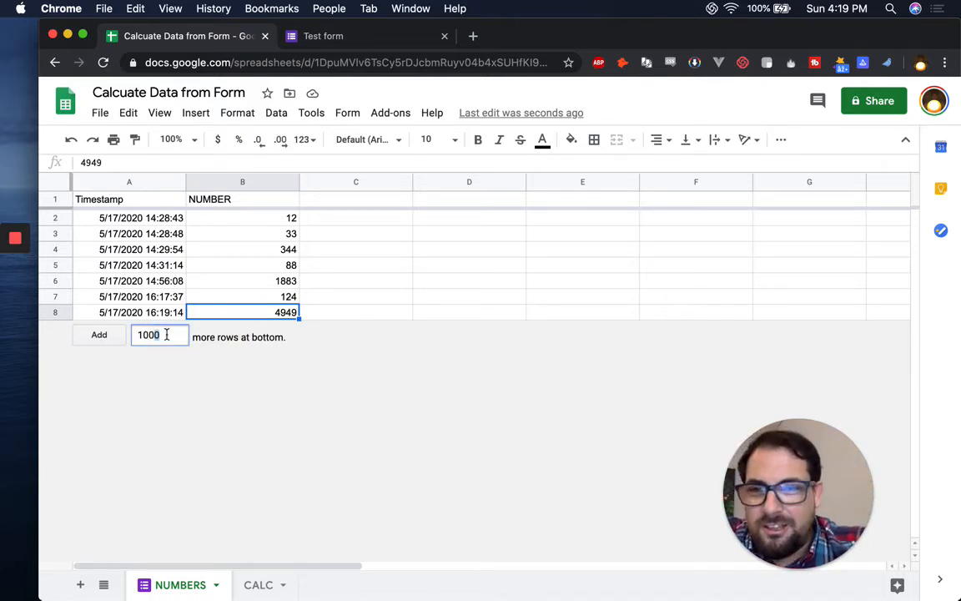
pyautogui.press('Return')
# Enter 339 and 938 manually in B9 and B10, directly below the last form response on NUMBERS.
pyautogui.click(192, 312)
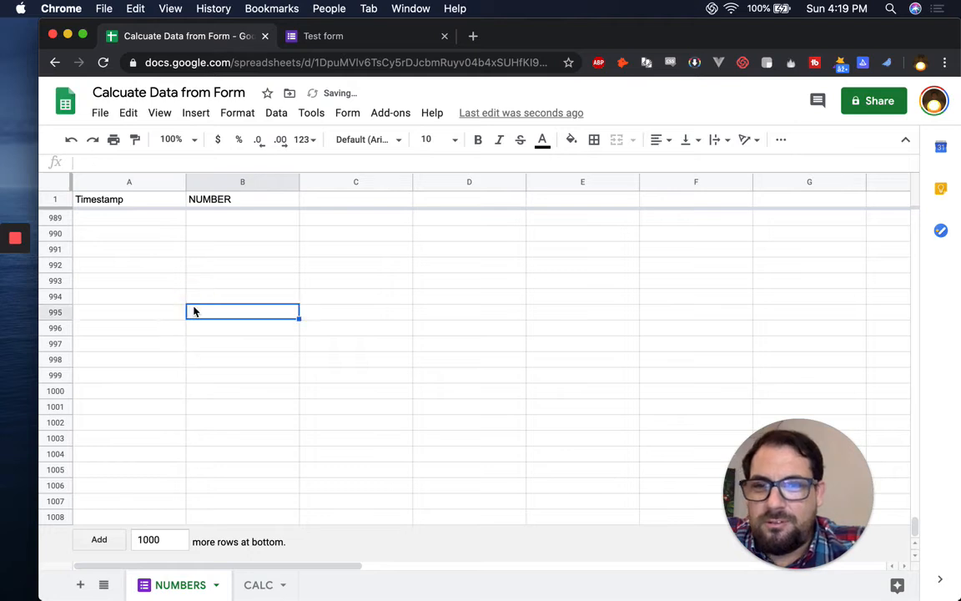
pyautogui.press('super+Up')
pyautogui.press('Down')
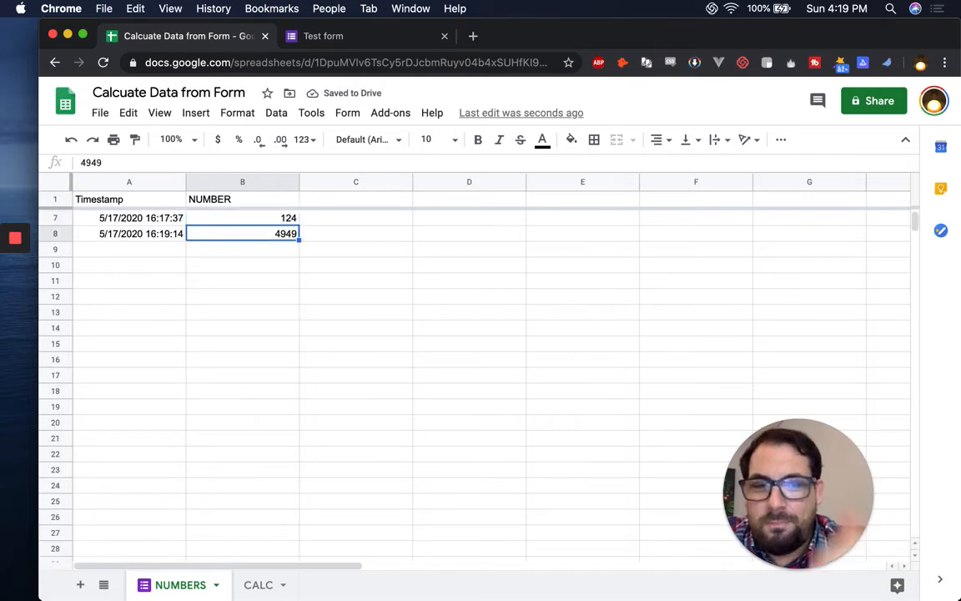
pyautogui.click(214, 251)
pyautogui.click(155, 253)
pyautogui.click(225, 252)
pyautogui.write('339')
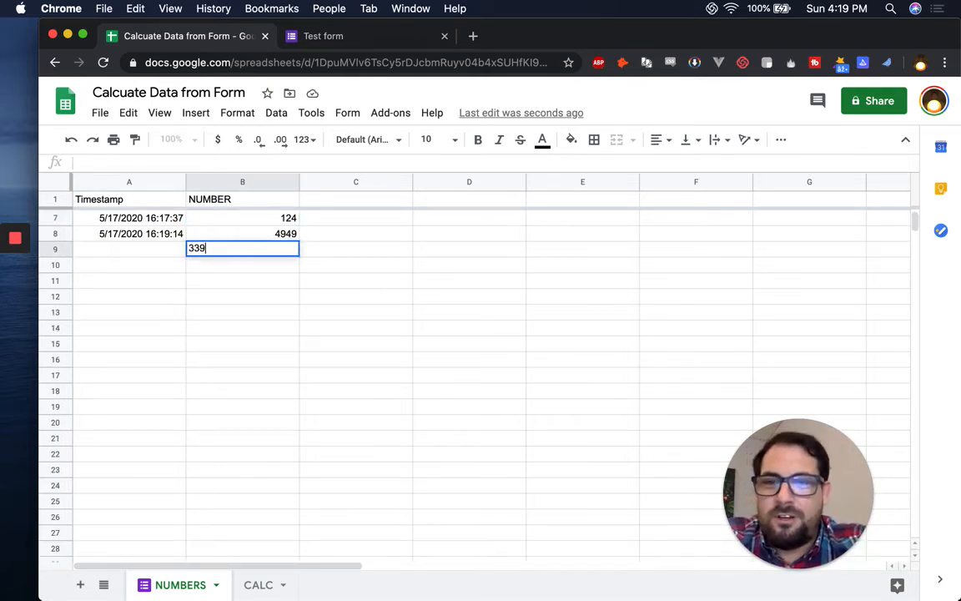
pyautogui.press('Return')
pyautogui.write('938')
pyautogui.press('Return')
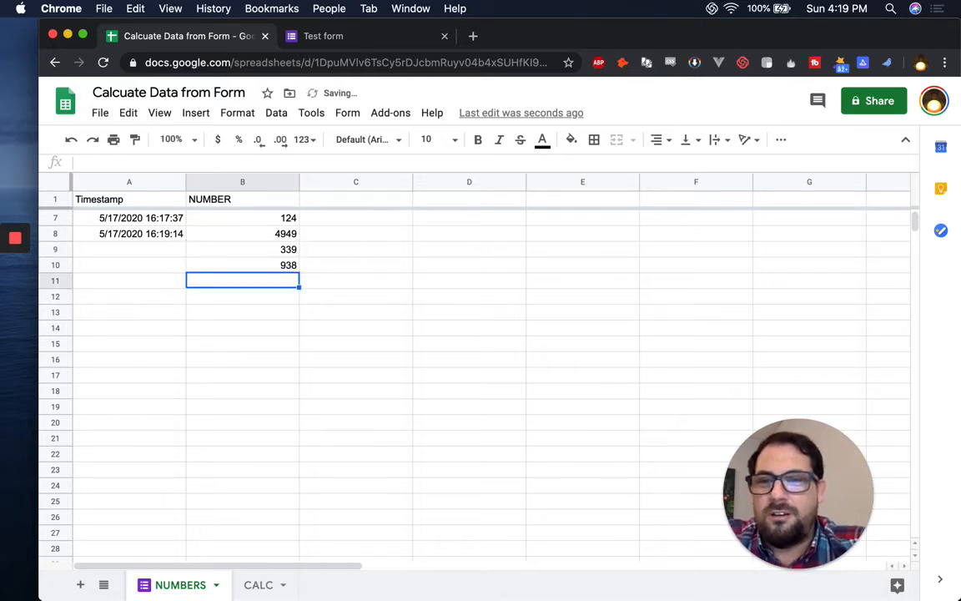
# Switch to Test form and submit another response with 123 as the NUMBER answer.
pyautogui.click(313, 37)
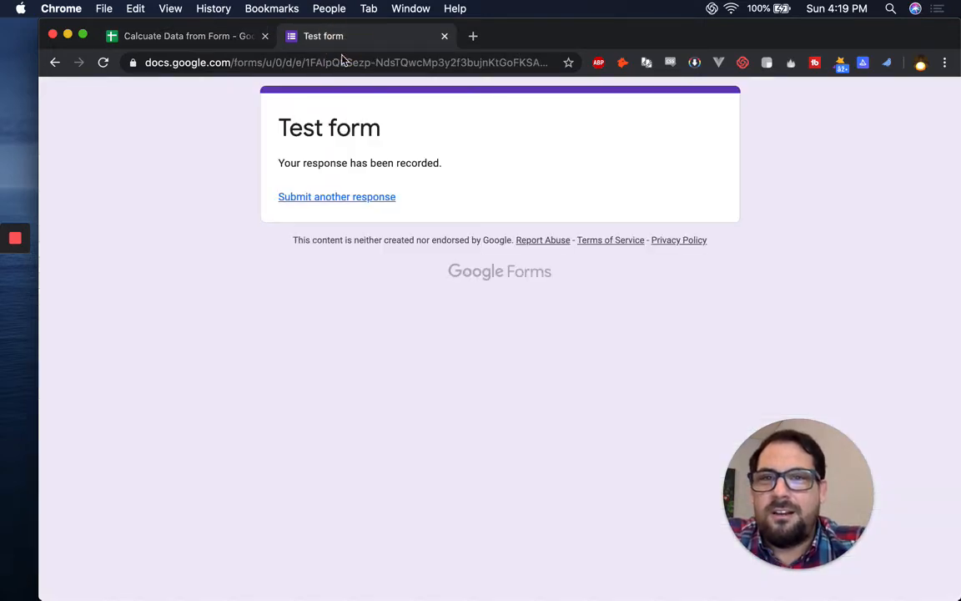
pyautogui.click(330, 198)
pyautogui.click(319, 221)
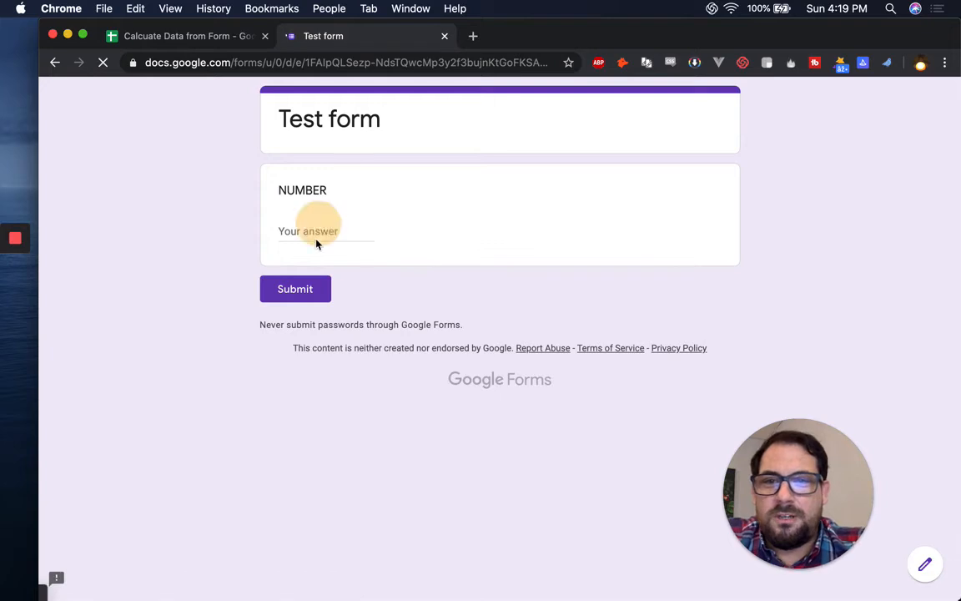
pyautogui.click(316, 241)
pyautogui.write('93838')
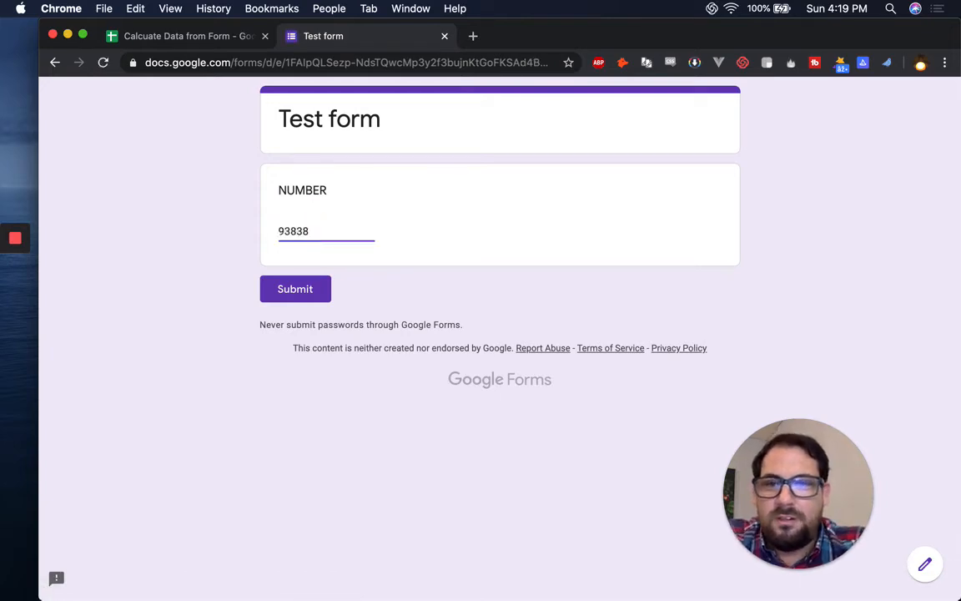
pyautogui.press('super+a')
pyautogui.write('123')
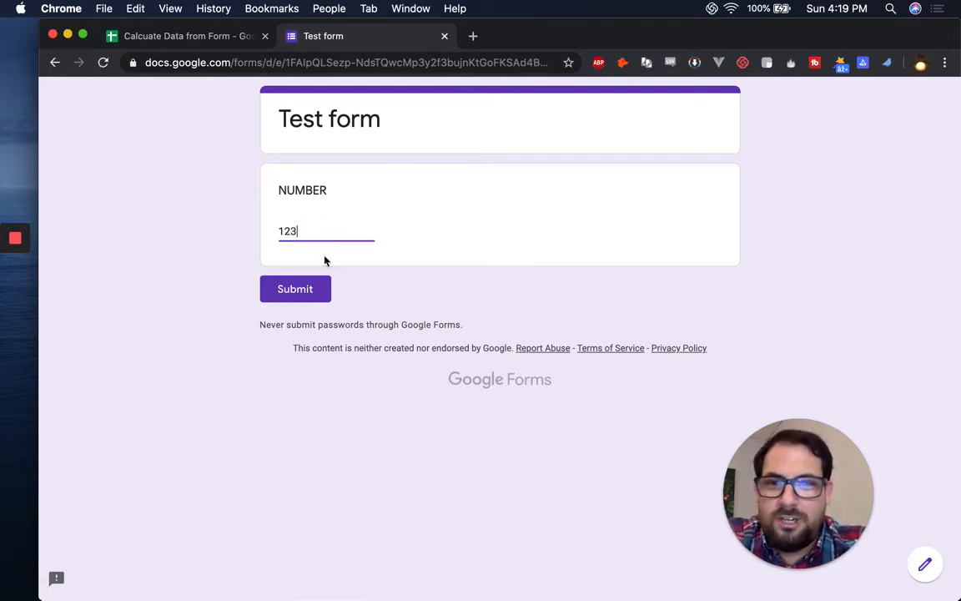
pyautogui.click(302, 288)
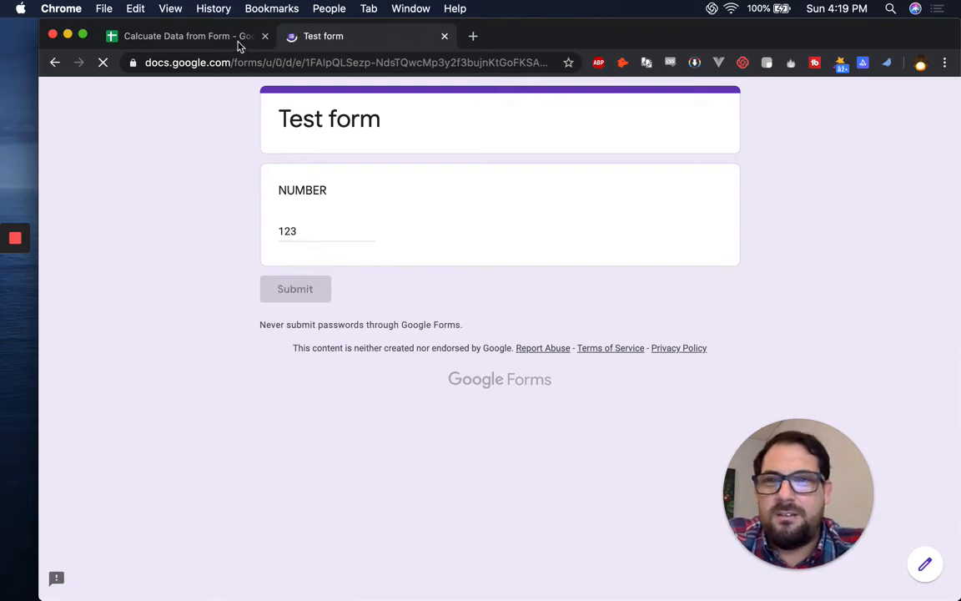
# Return to the spreadsheet and check where the new response sits relative to the manually entered numbers on NUMBERS.
pyautogui.click(213, 36)
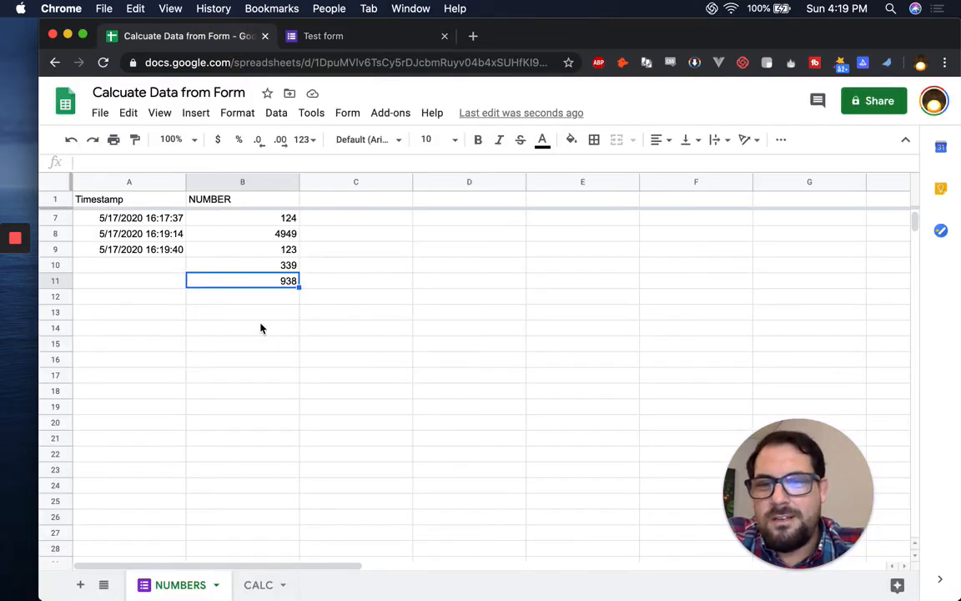
pyautogui.click(269, 252)
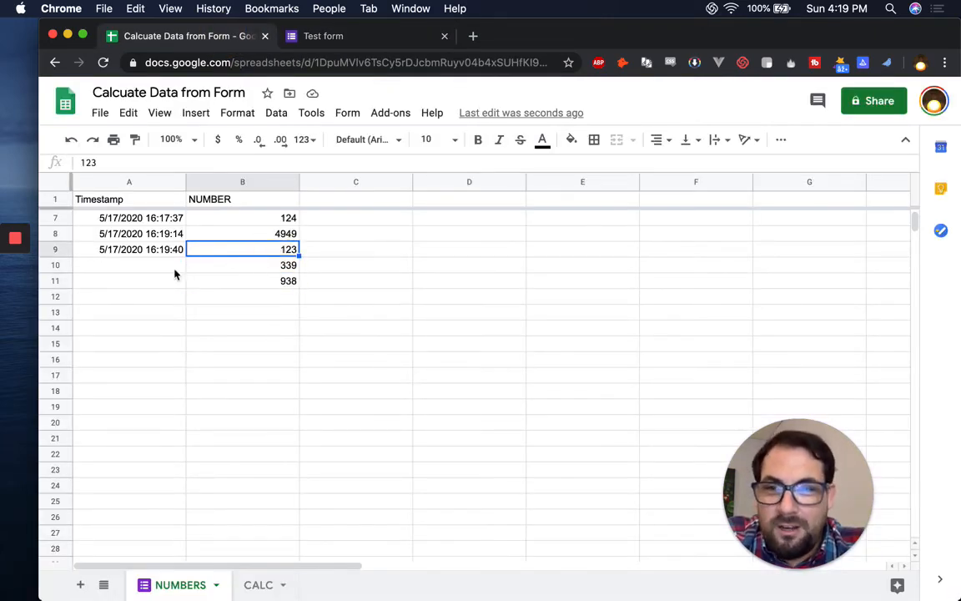
pyautogui.moveTo(265, 265); pyautogui.dragTo(266, 281)
pyautogui.click(265, 301)
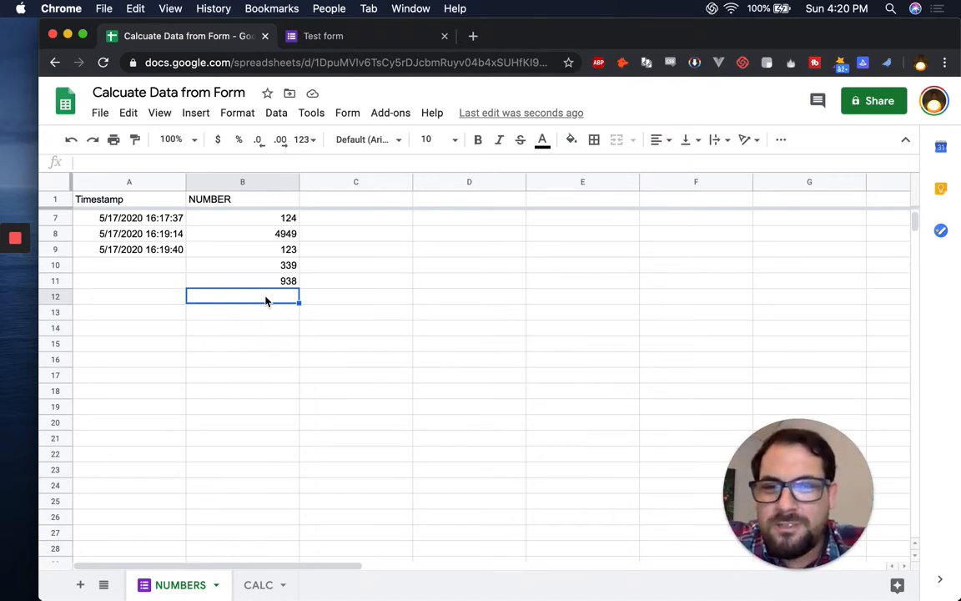
# Open the CALC sheet and inspect the error details of cell E4 under "Without arrayFormula".
pyautogui.click(267, 587)
pyautogui.click(427, 250)
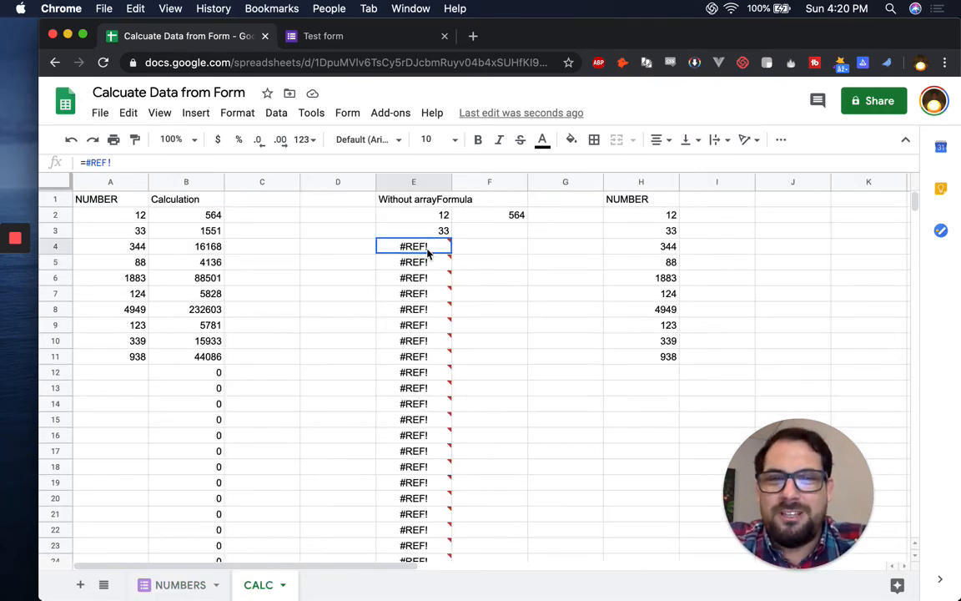
pyautogui.moveTo(430, 250)
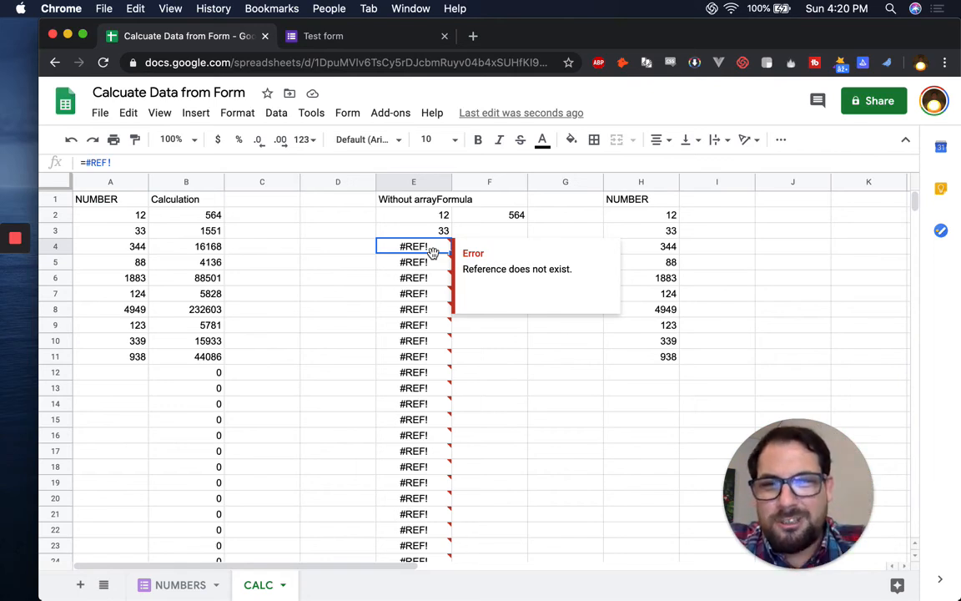
# Examine the ARRAYFORMULA in A1, its output in A10, and the Calculation formula in B8 on CALC.
pyautogui.press('Left')
pyautogui.press('Left')
pyautogui.press('Left')
pyautogui.press('Left')
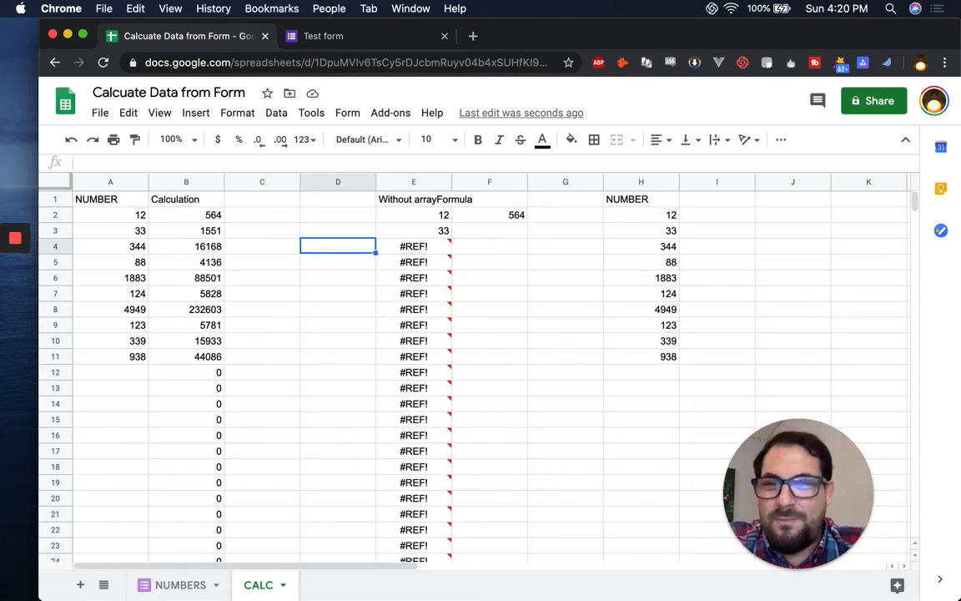
pyautogui.press('Up')
pyautogui.press('Up')
pyautogui.press('Up')
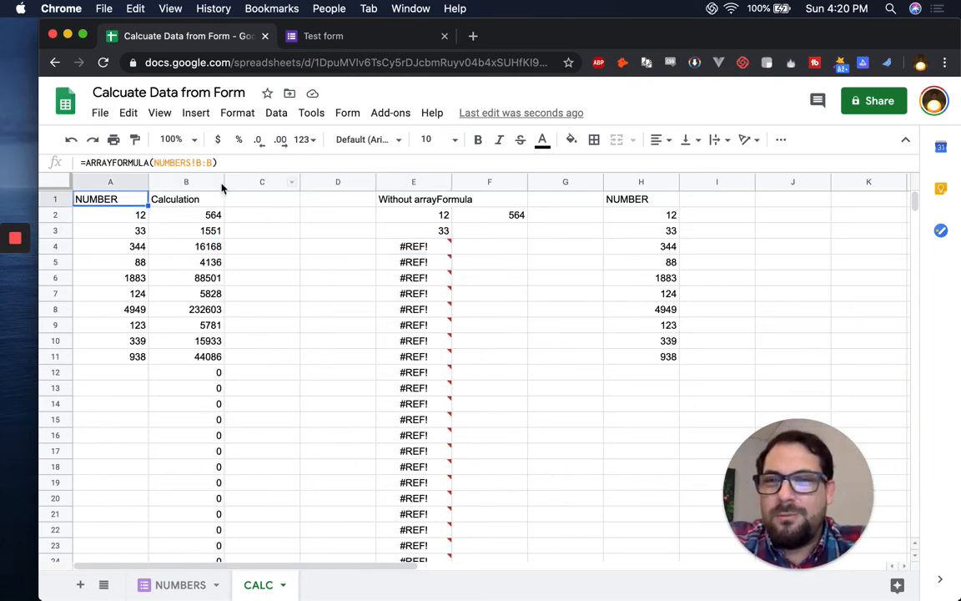
pyautogui.click(118, 344)
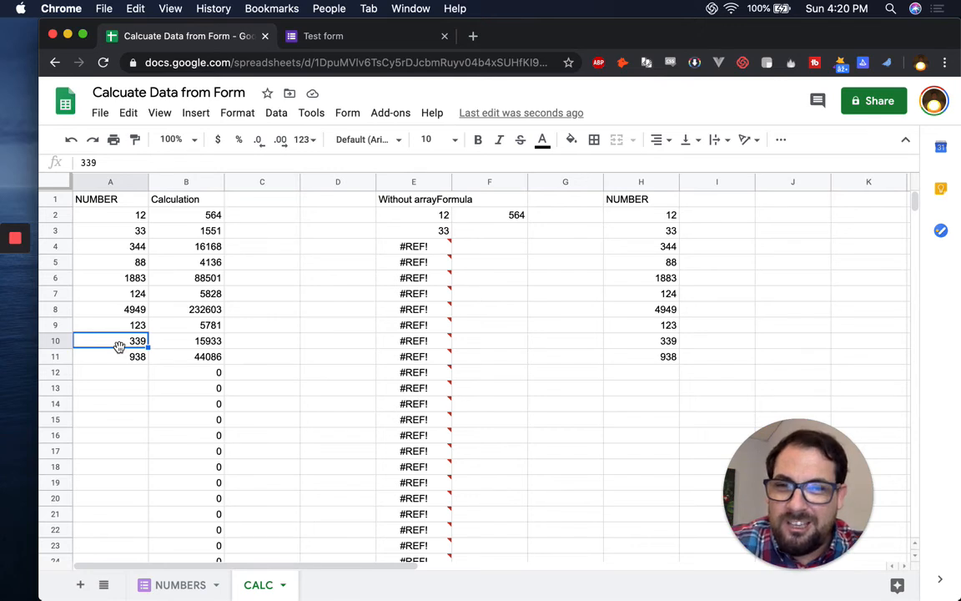
pyautogui.click(204, 311)
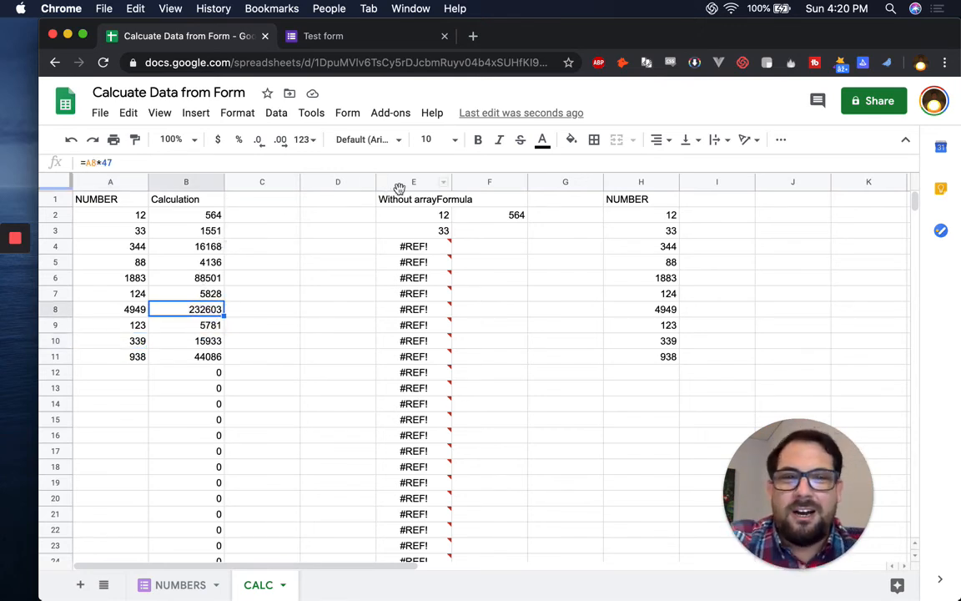
# Compare the curly-brace array formula in H1 with the ARRAYFORMULA in A1 on CALC.
pyautogui.click(622, 201)
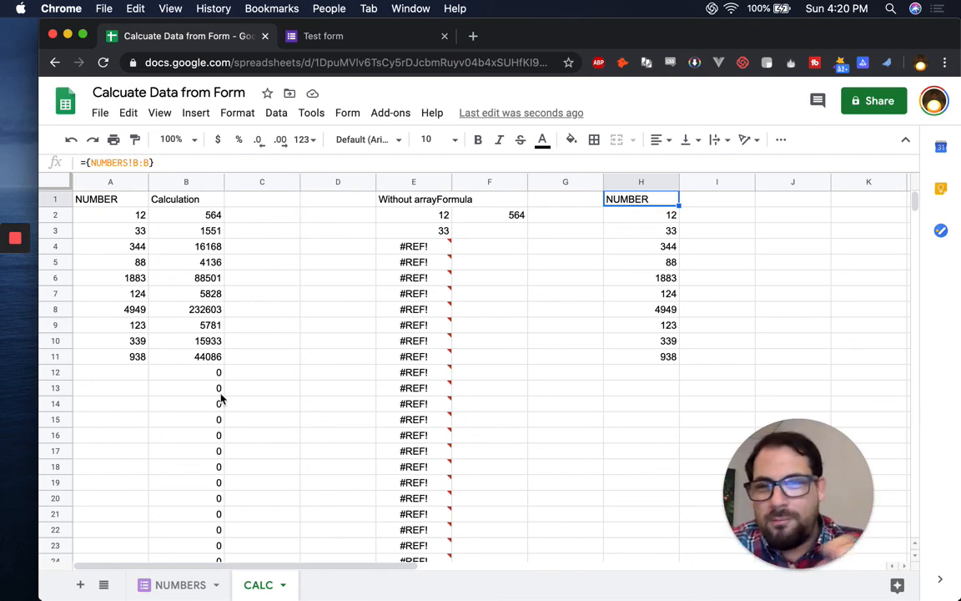
pyautogui.click(121, 199)
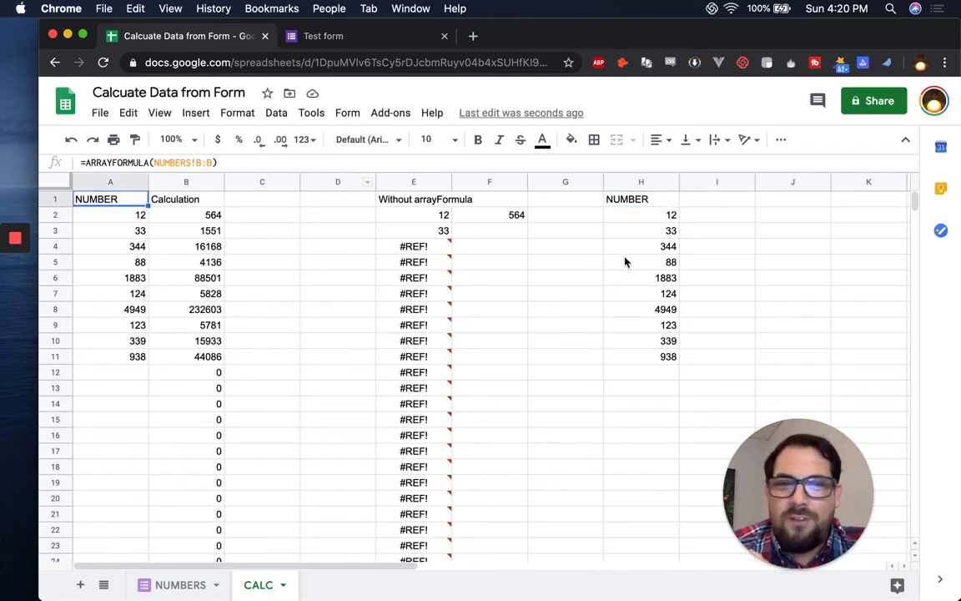
pyautogui.click(623, 198)
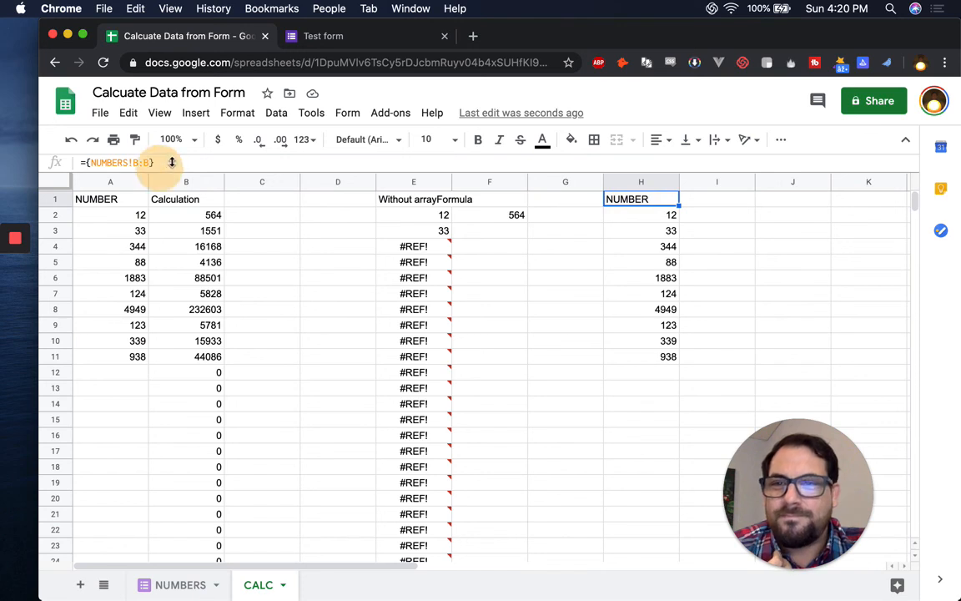